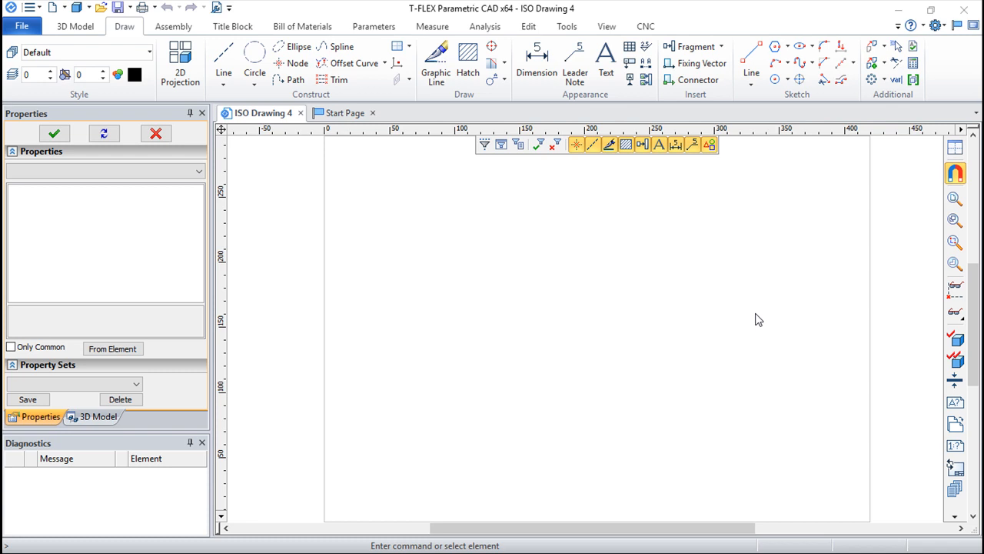
Construct crossing horizontal and vertical lines near the sheet's middle, plus a parallel vertical line about 108 mm to the right
{"action": "left_click", "coordinate": [224, 61]}
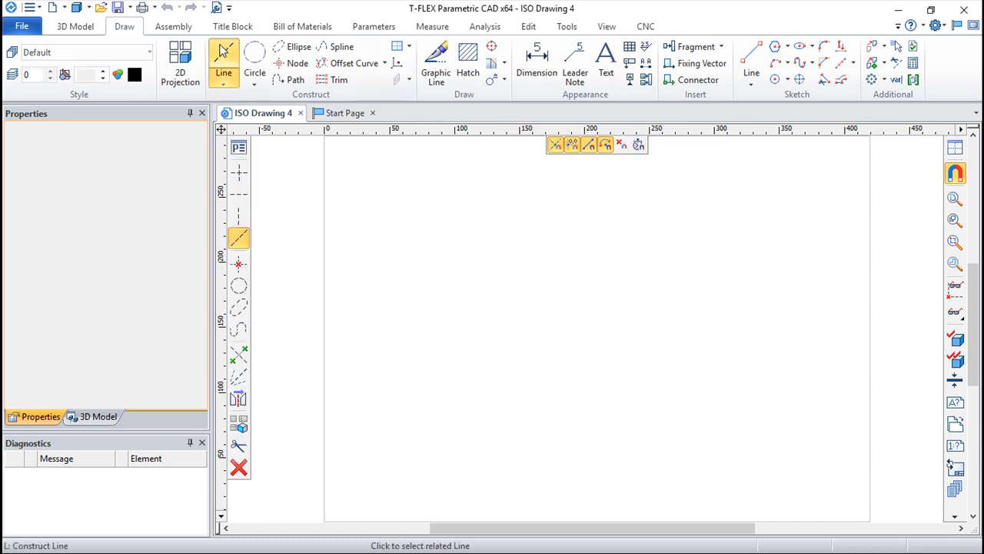
{"action": "left_click", "coordinate": [241, 176]}
{"action": "left_click", "coordinate": [536, 335]}
{"action": "left_click", "coordinate": [547, 312]}
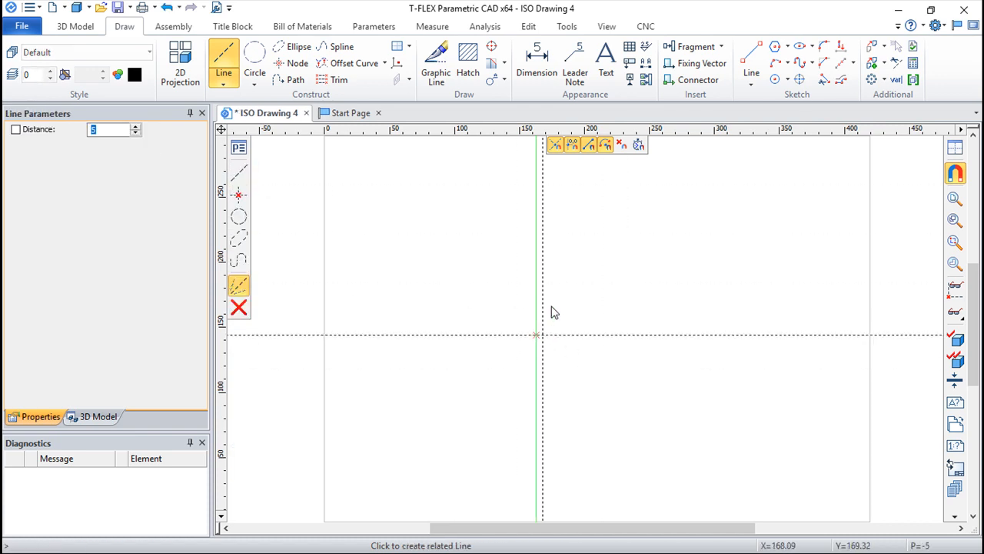
{"action": "left_click", "coordinate": [678, 331]}
Construct circles centred on both line intersections, the second touching the first, and a third centred on the first circle's top point
{"action": "left_click", "coordinate": [254, 55]}
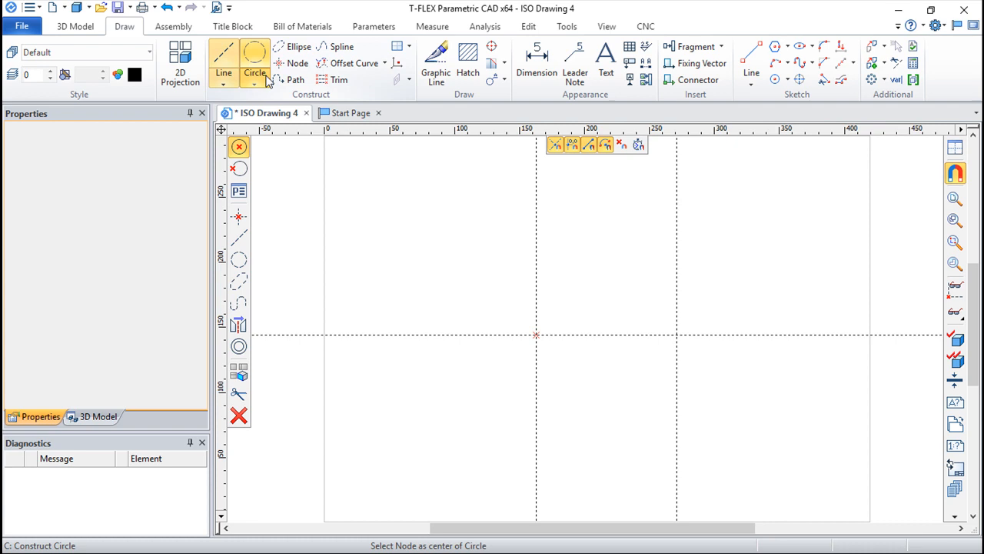
{"action": "left_click", "coordinate": [536, 334]}
{"action": "left_click", "coordinate": [608, 359]}
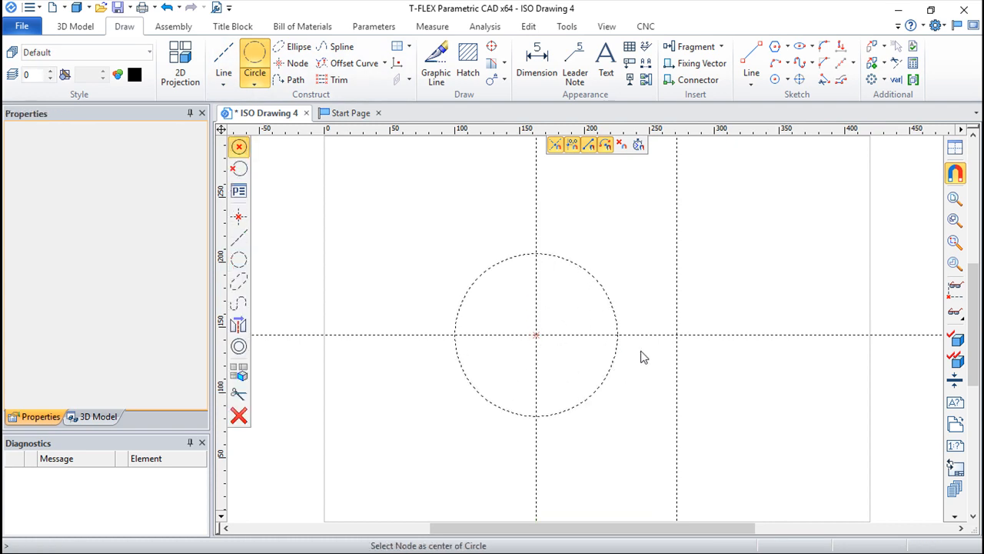
{"action": "left_click", "coordinate": [677, 336]}
{"action": "left_click", "coordinate": [624, 342]}
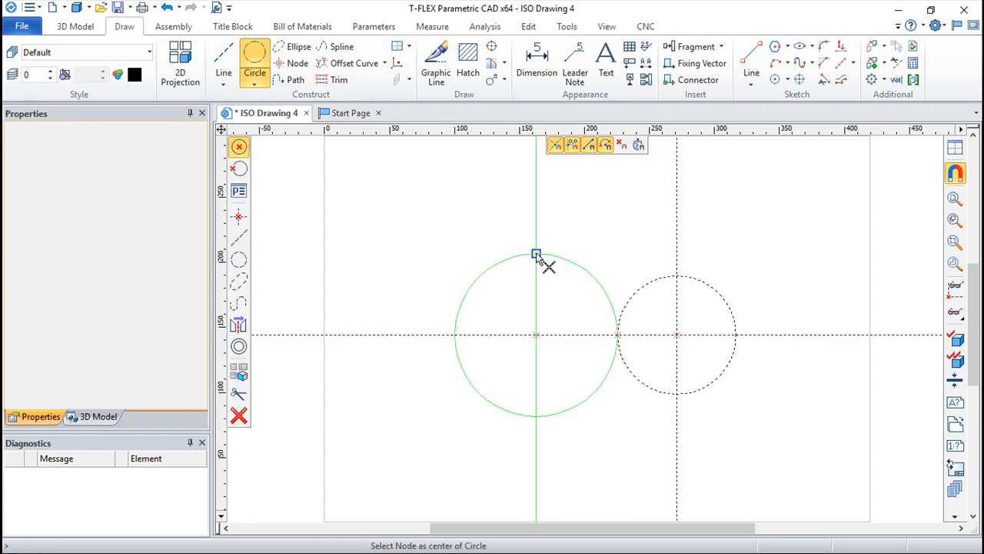
{"action": "left_click", "coordinate": [537, 254]}
{"action": "left_click", "coordinate": [593, 296]}
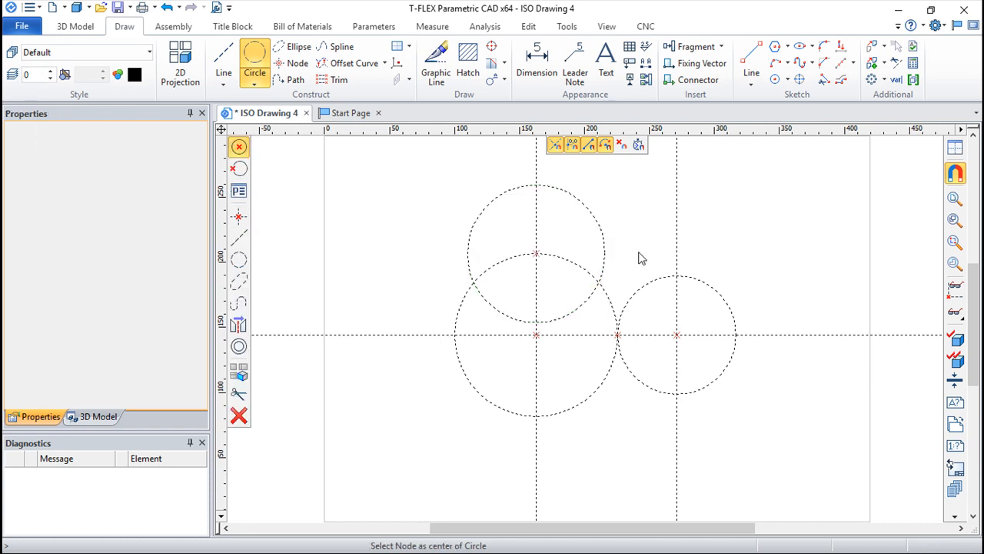
Trace the three construction circles with solid graphic lines
{"action": "left_click", "coordinate": [436, 63]}
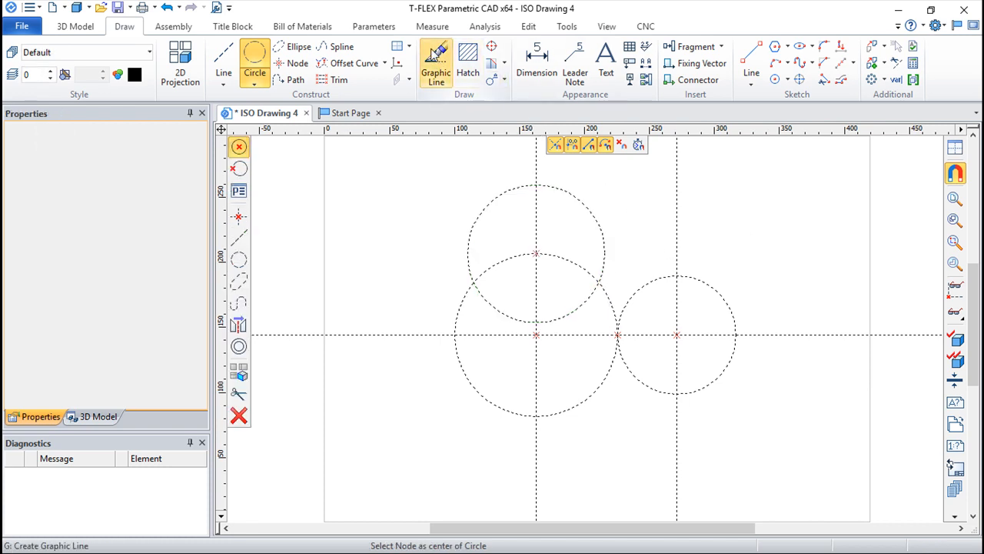
{"action": "left_click", "coordinate": [601, 235]}
{"action": "left_click", "coordinate": [607, 301]}
{"action": "left_click", "coordinate": [635, 292]}
{"action": "key", "text": "Escape"}
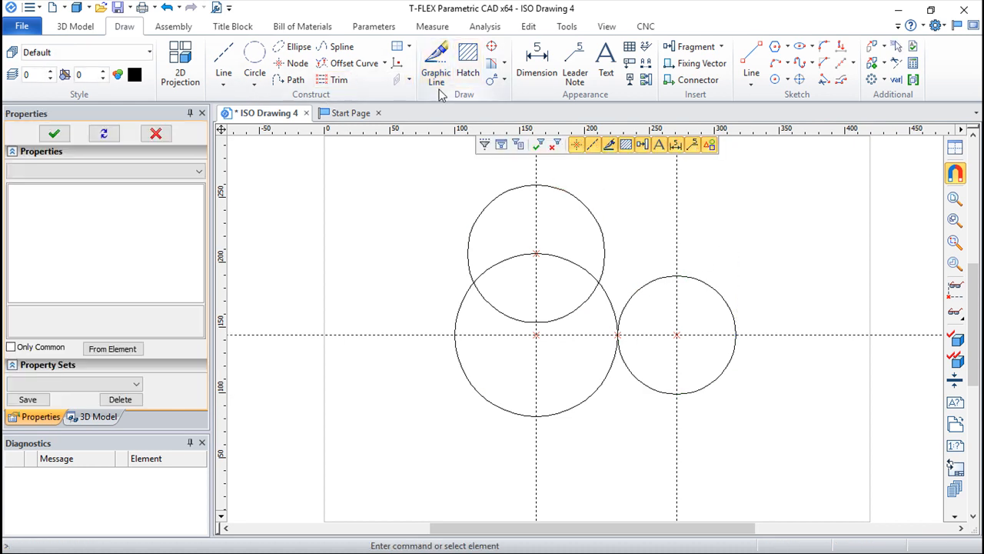
Set up a Detailed View with Caption using copy scale 2:1 and image scale 2
{"action": "left_click", "coordinate": [493, 83]}
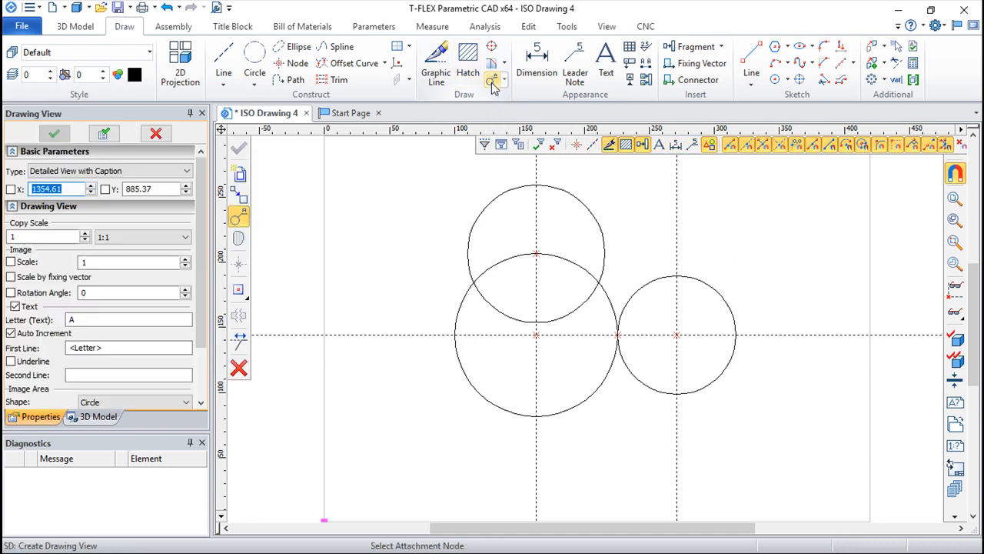
{"action": "left_click", "coordinate": [186, 171]}
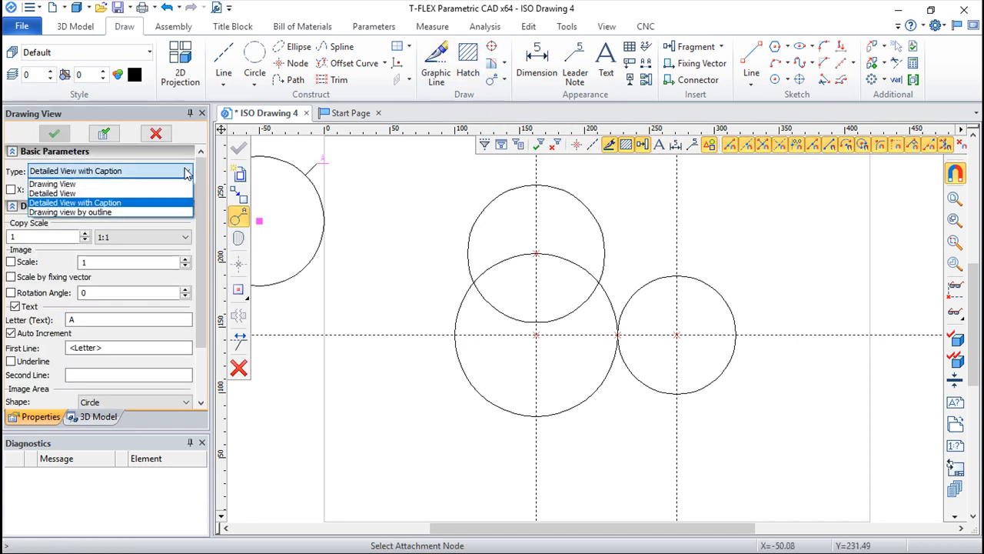
{"action": "left_click", "coordinate": [56, 203]}
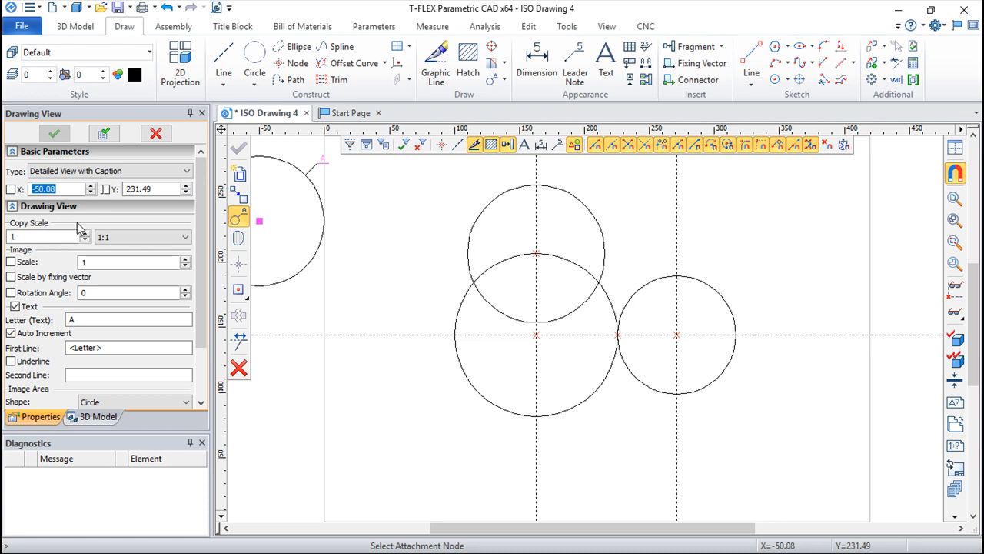
{"action": "left_click", "coordinate": [173, 237]}
{"action": "left_click", "coordinate": [108, 269]}
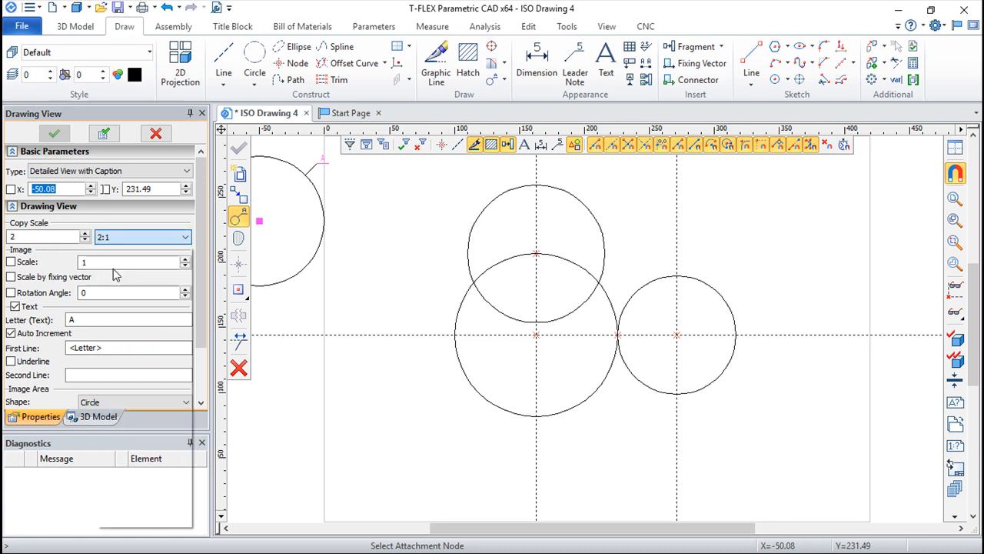
{"action": "left_click", "coordinate": [11, 263]}
{"action": "double_click", "coordinate": [85, 262]}
{"action": "type", "text": "2"}
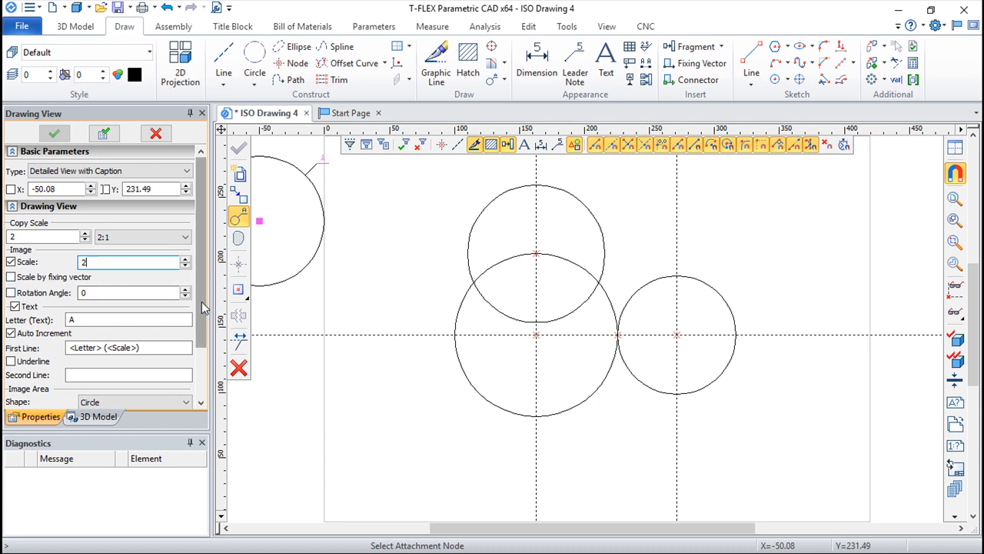
{"action": "scroll", "coordinate": [202, 308], "scroll_direction": "down", "scroll_amount": 2}
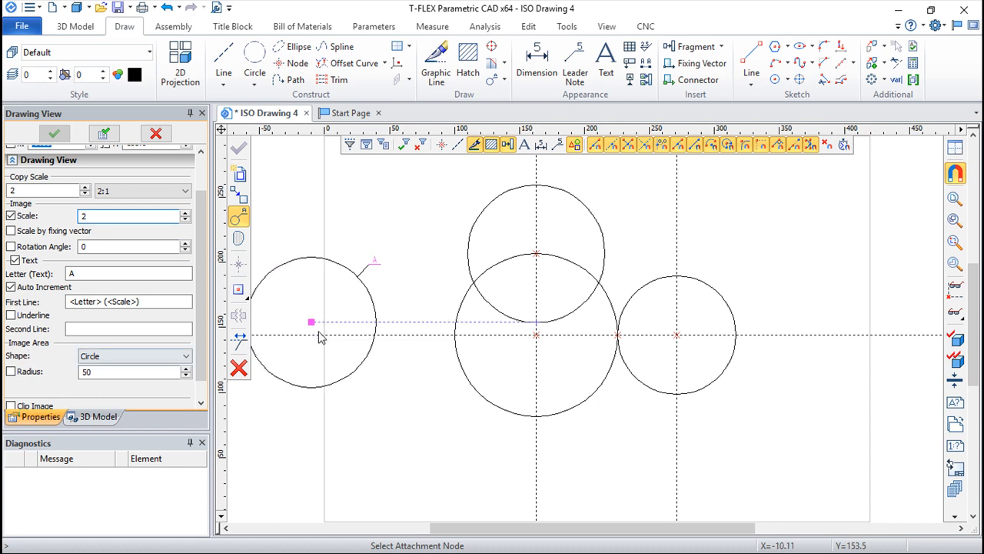
Attach the detail area to the two circles' tangent point, centre it just above with about 63 mm radius, and place its leader at upper right
{"action": "left_click", "coordinate": [618, 336]}
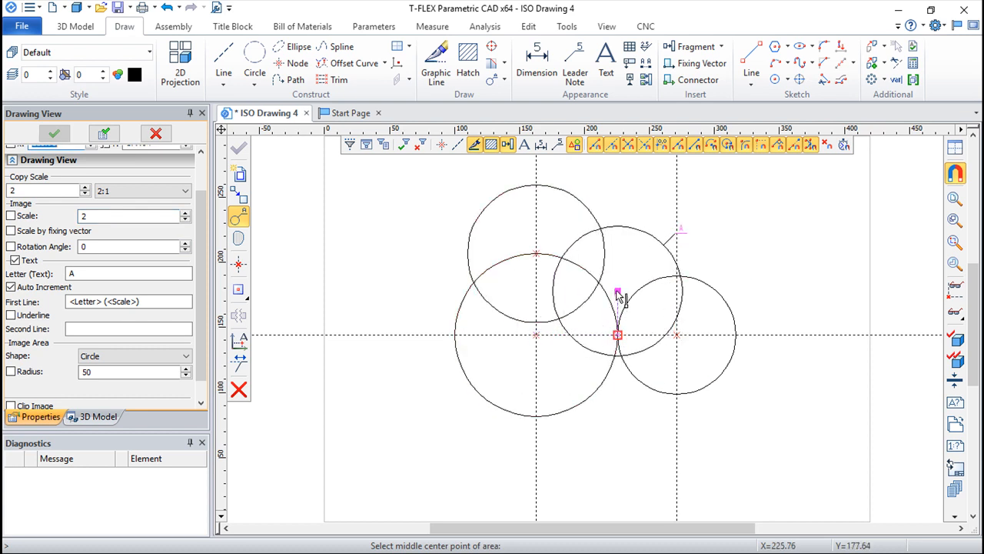
{"action": "left_click", "coordinate": [618, 290]}
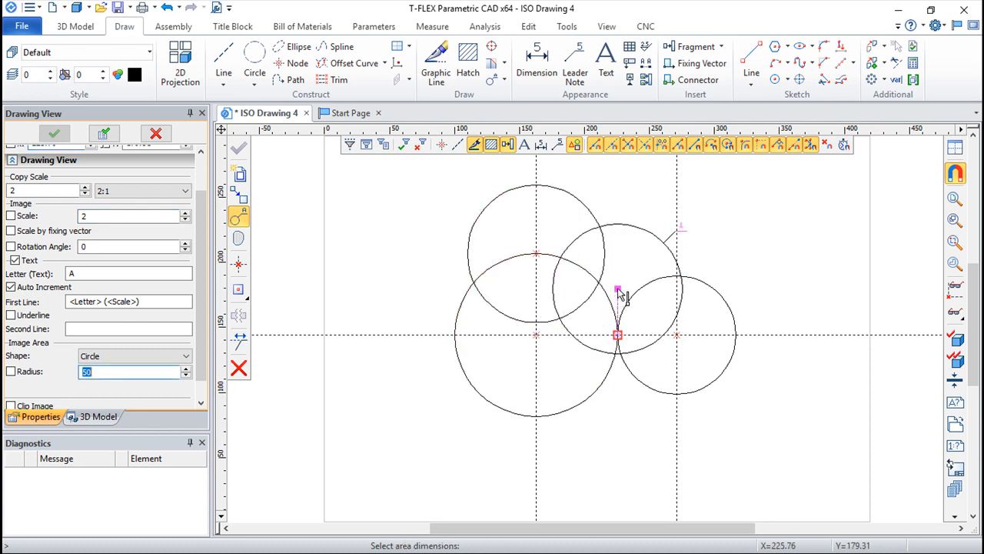
{"action": "left_click", "coordinate": [689, 252]}
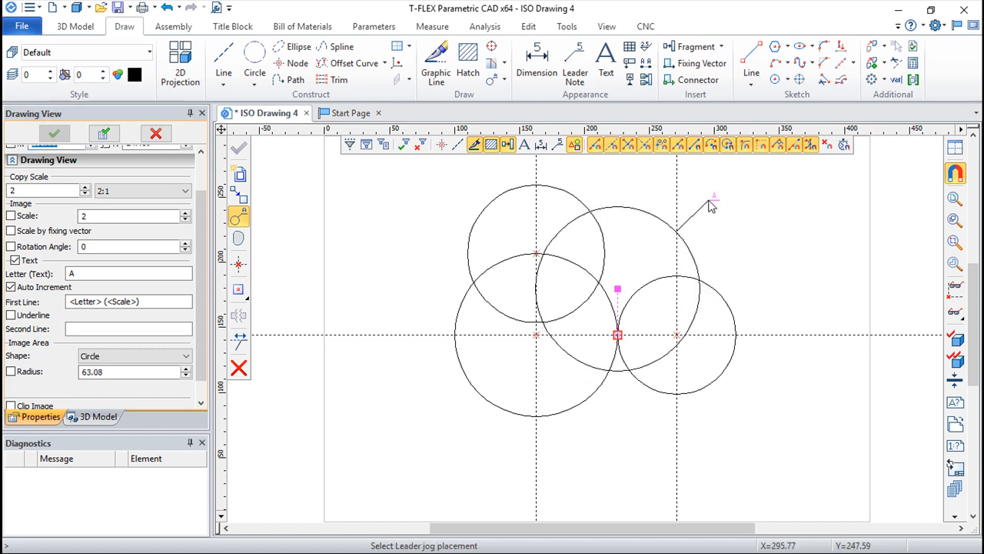
{"action": "left_click", "coordinate": [708, 203]}
Place the enlarged detail view well to the left of the sheet and accept its outline
{"action": "scroll", "coordinate": [730, 277], "scroll_direction": "down", "scroll_amount": 3}
{"action": "scroll", "coordinate": [731, 285], "scroll_direction": "down", "scroll_amount": 3}
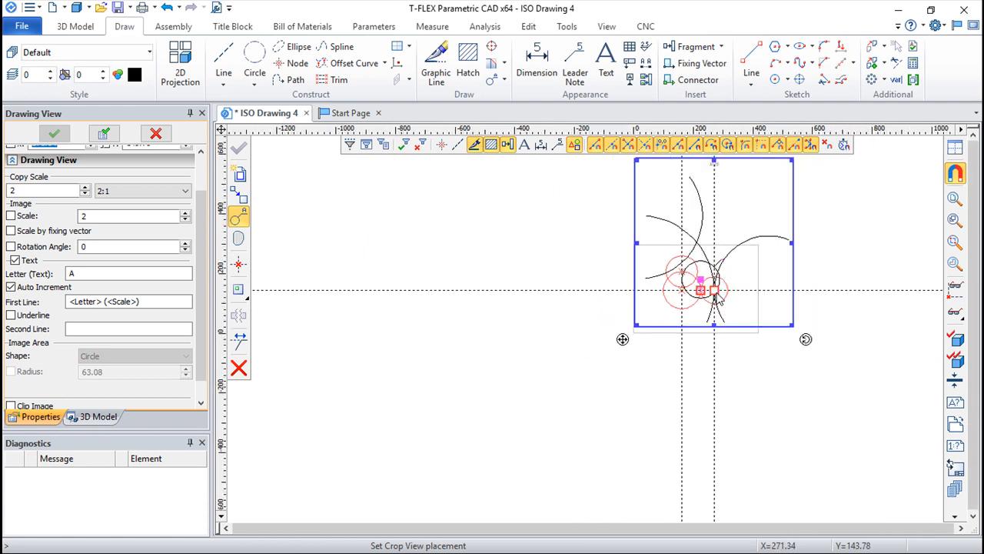
{"action": "left_click", "coordinate": [478, 362]}
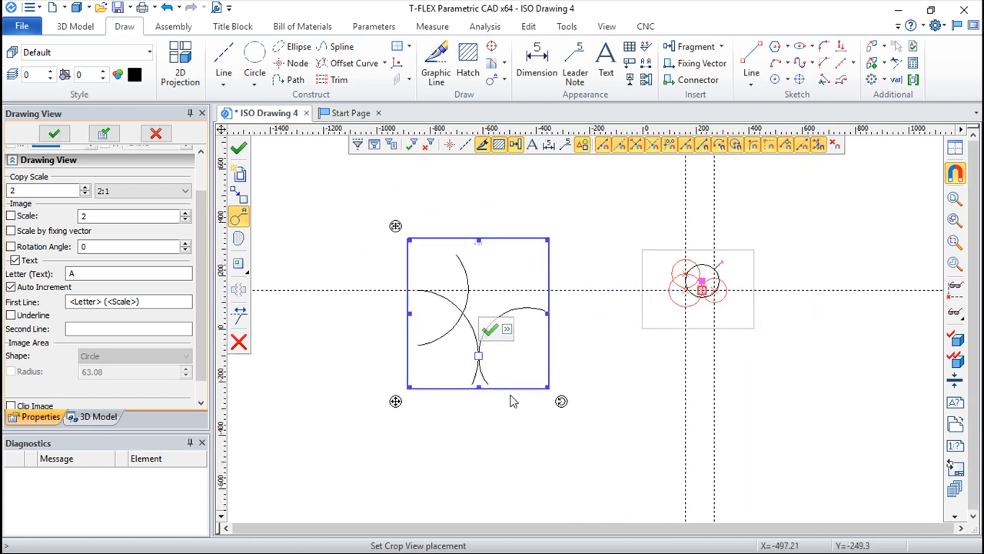
{"action": "left_click", "coordinate": [489, 331]}
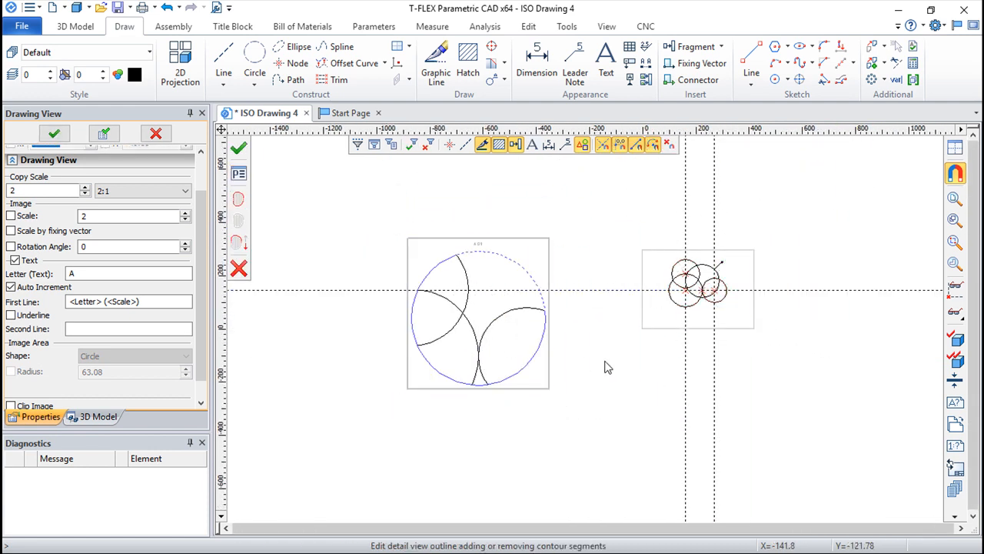
{"action": "left_click", "coordinate": [232, 150]}
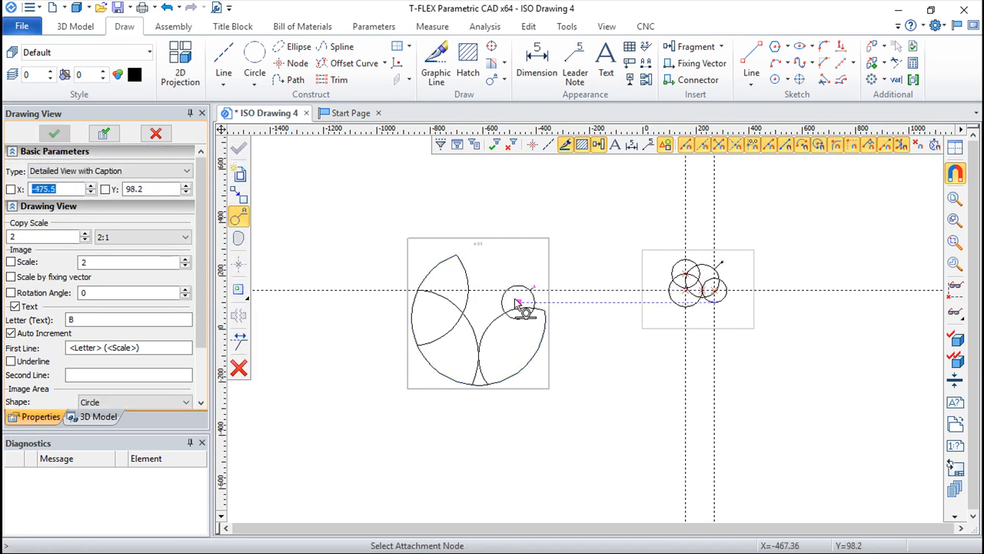
Inspect the captioned detail view and its parameters without changing them
{"action": "scroll", "coordinate": [492, 283], "scroll_direction": "up", "scroll_amount": 3}
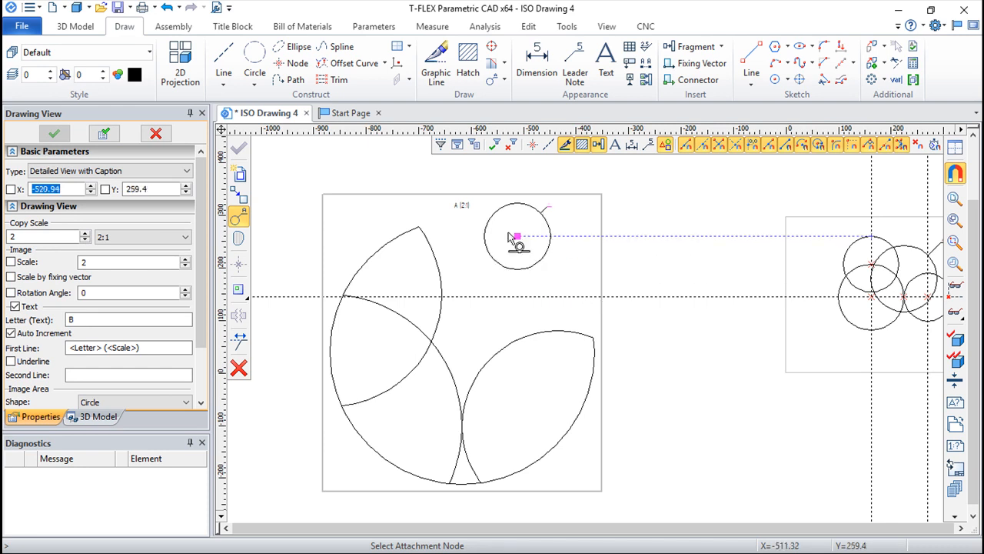
{"action": "key", "text": "Escape"}
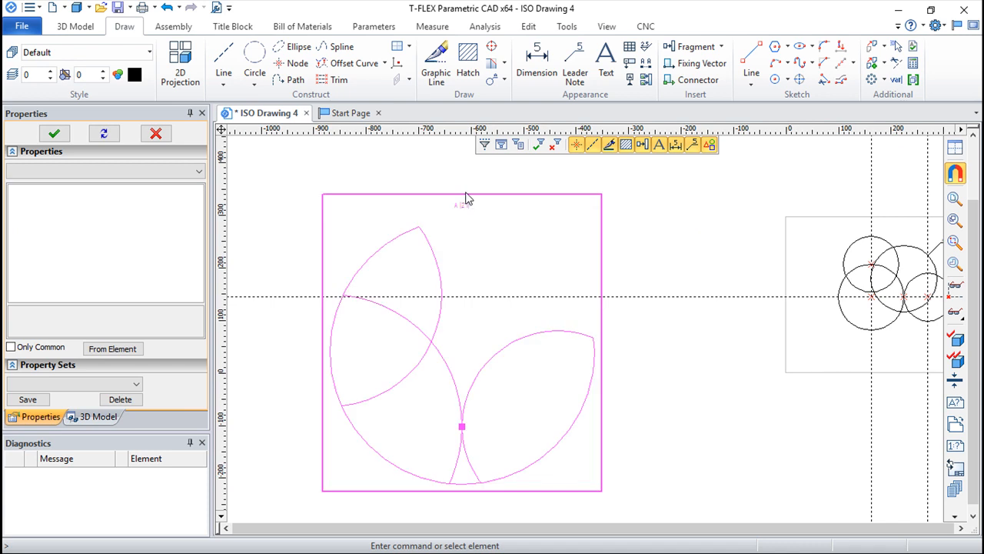
{"action": "double_click", "coordinate": [466, 199]}
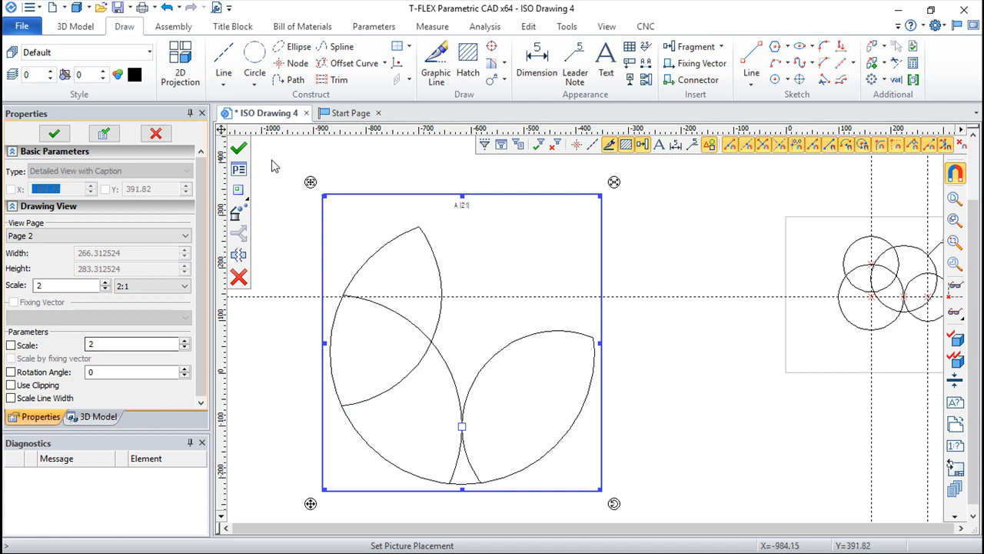
{"action": "left_click", "coordinate": [237, 277]}
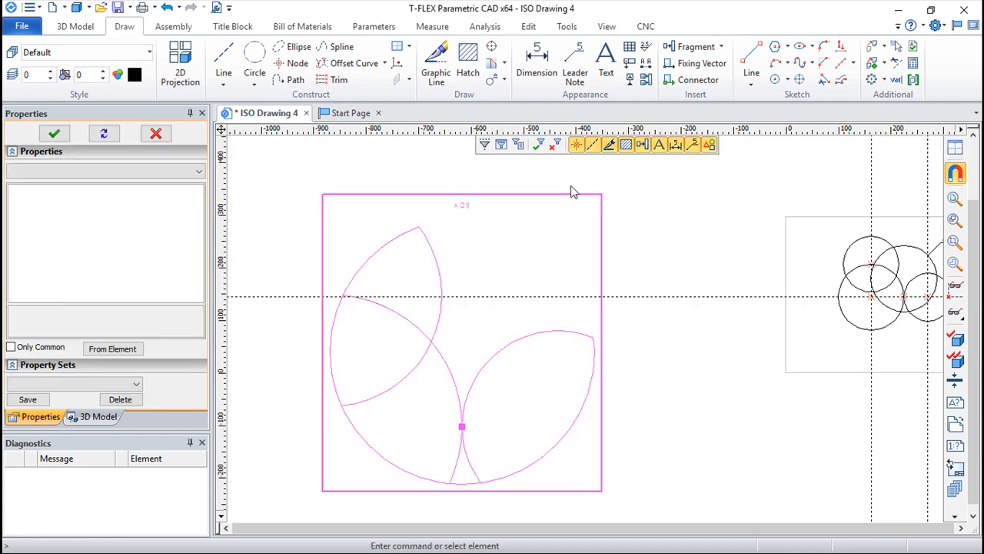
Start a drawing view of type Detailed View and select the three original circles as its elements
{"action": "scroll", "coordinate": [740, 312], "scroll_direction": "down", "scroll_amount": 2}
{"action": "middle_click_drag", "start_coordinate": [745, 286], "coordinate": [511, 261]}
{"action": "scroll", "coordinate": [538, 266], "scroll_direction": "up", "scroll_amount": 3}
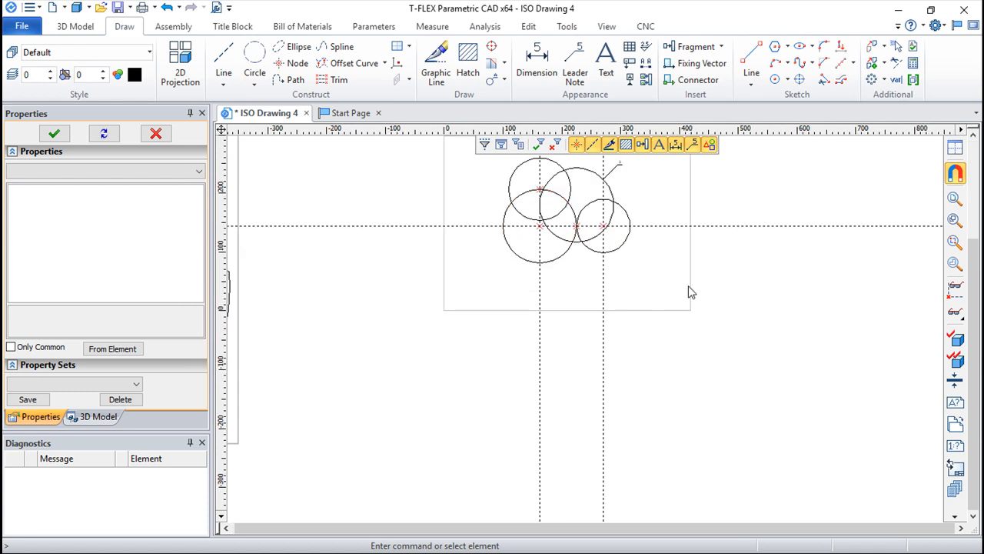
{"action": "middle_click_drag", "start_coordinate": [834, 282], "coordinate": [772, 338]}
{"action": "left_click", "coordinate": [497, 80]}
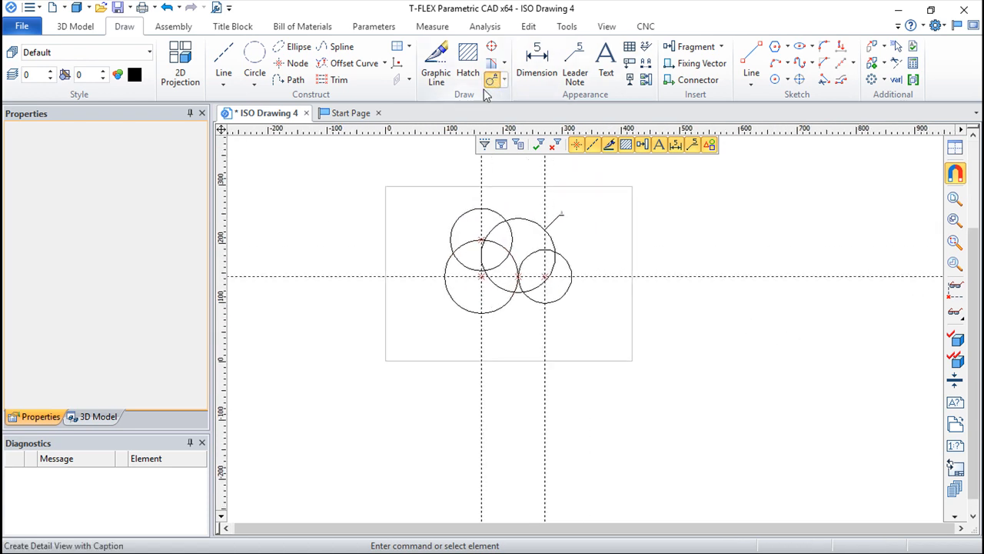
{"action": "left_click", "coordinate": [188, 172]}
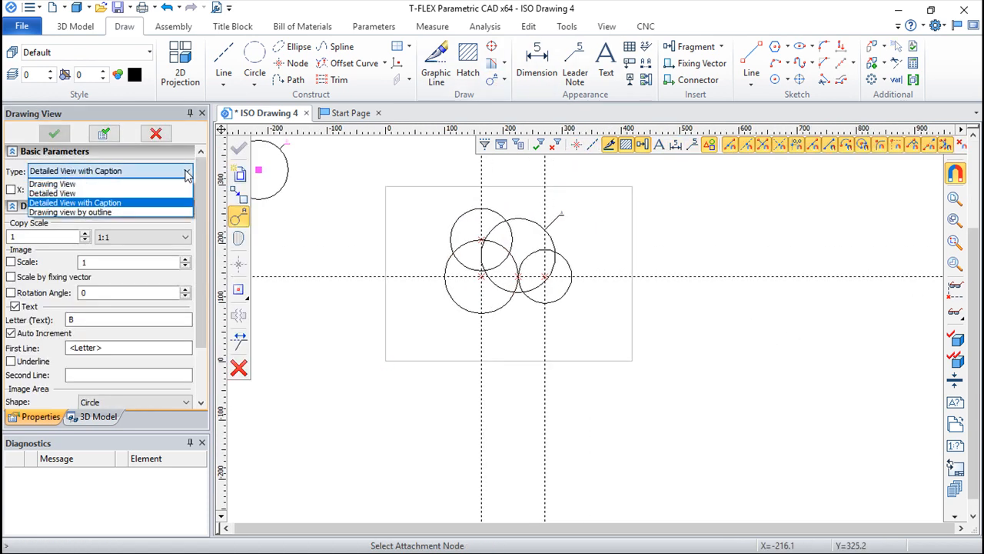
{"action": "left_click", "coordinate": [58, 193]}
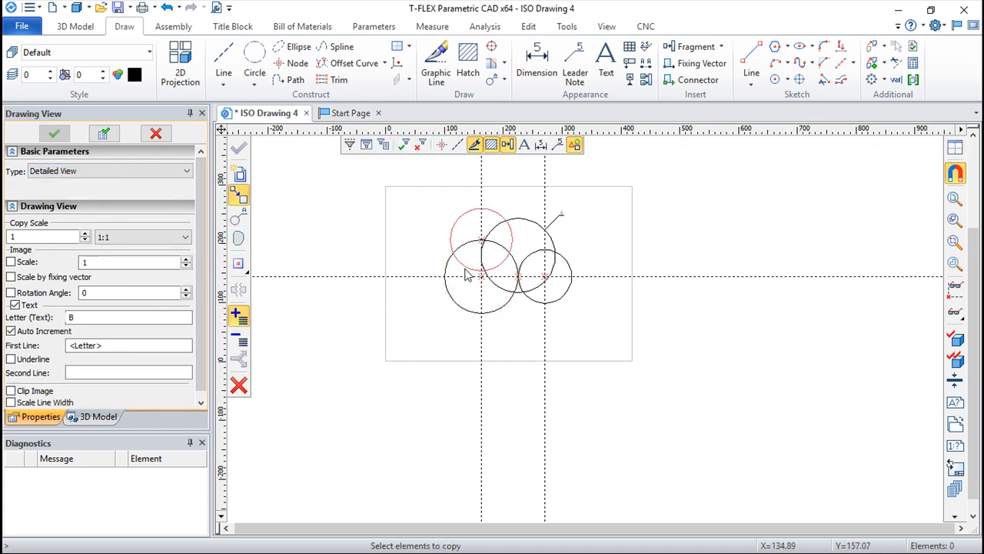
{"action": "left_click_drag", "start_coordinate": [594, 326], "coordinate": [439, 229]}
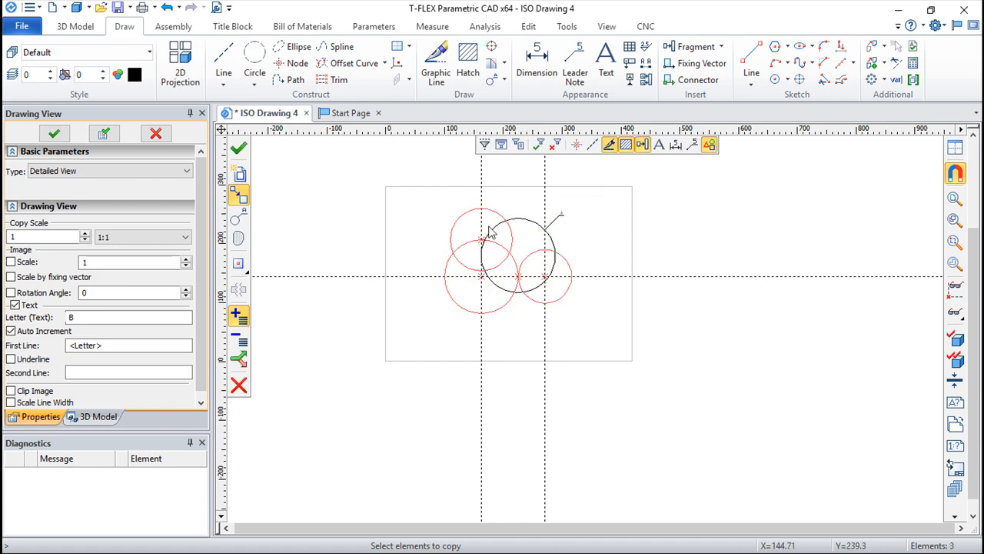
{"action": "left_click", "coordinate": [240, 148]}
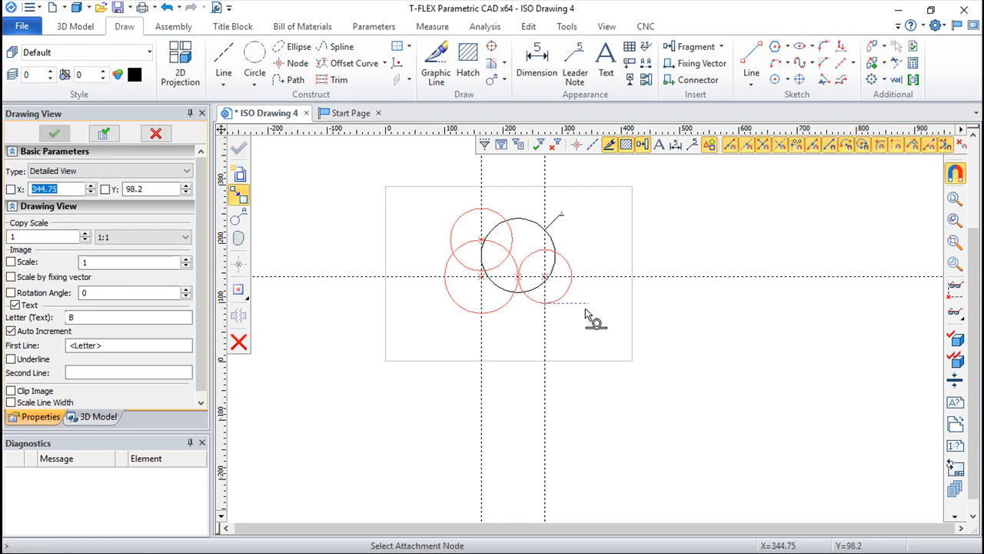
Attach the detailed view at the right circle's centre and place it beyond the sheet's lower-right corner
{"action": "left_click", "coordinate": [545, 277]}
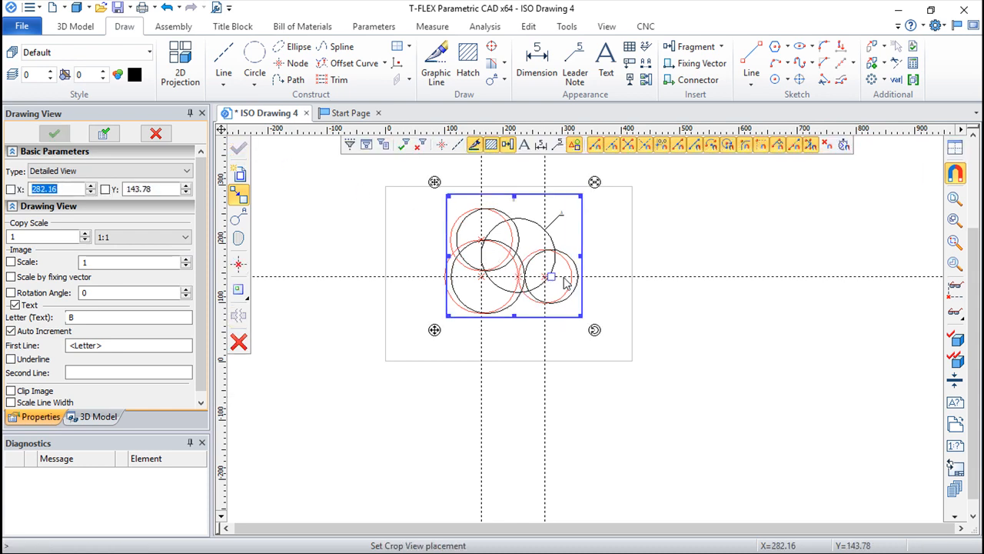
{"action": "left_click", "coordinate": [782, 404]}
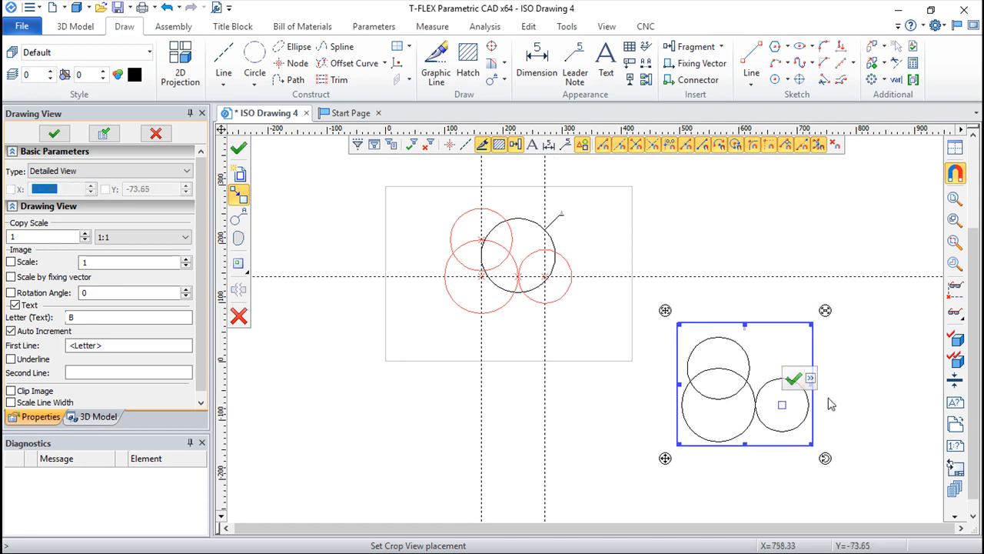
{"action": "left_click", "coordinate": [793, 378]}
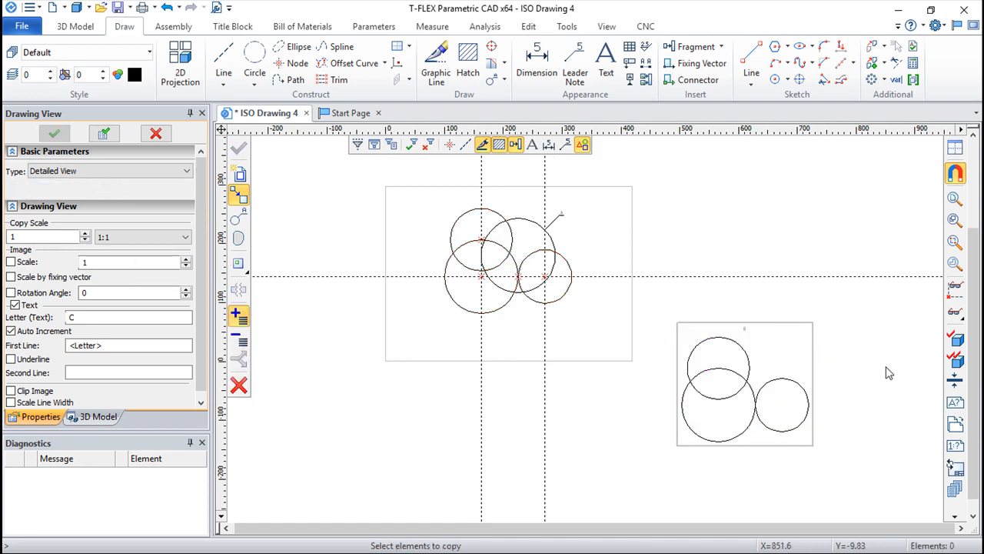
{"action": "scroll", "coordinate": [846, 354], "scroll_direction": "up", "scroll_amount": 4}
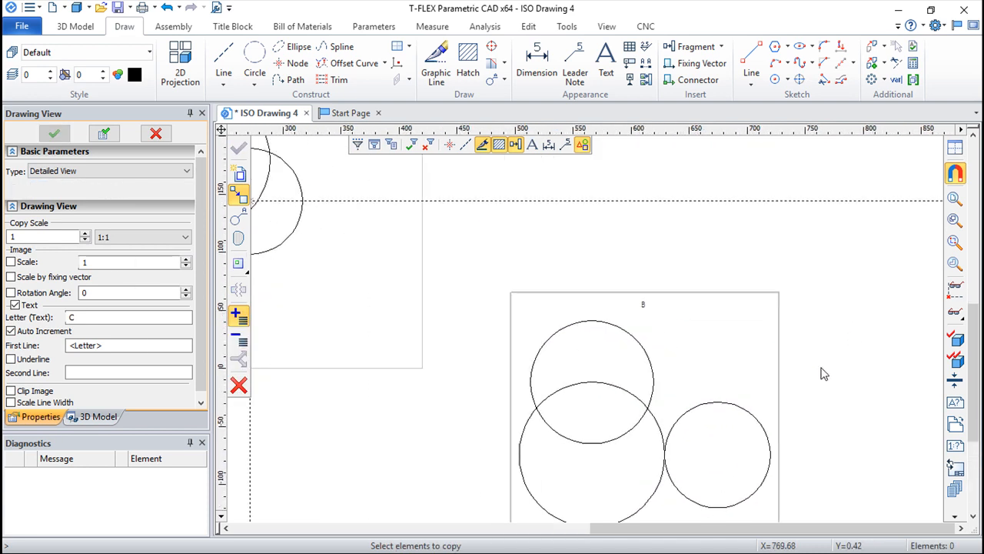
Edit the plain detailed view's placement, scaling it to 1.2 and rotating it 15 degrees
{"action": "scroll", "coordinate": [653, 351], "scroll_direction": "down", "scroll_amount": 4}
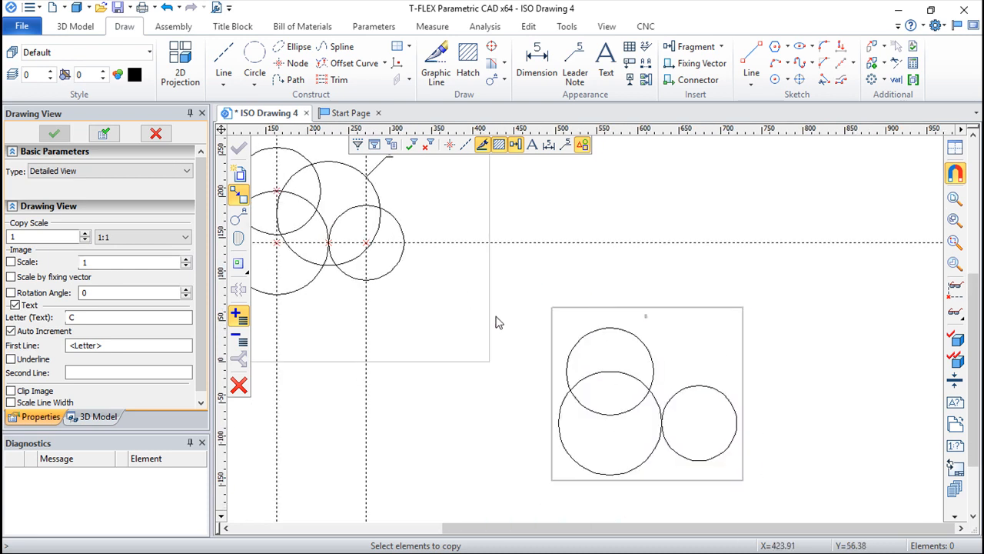
{"action": "key", "text": "Escape"}
{"action": "scroll", "coordinate": [538, 321], "scroll_direction": "down", "scroll_amount": 1}
{"action": "scroll", "coordinate": [477, 350], "scroll_direction": "down", "scroll_amount": 1}
{"action": "mouse_move", "coordinate": [506, 399]}
{"action": "middle_mouse_down"}
{"action": "mouse_move", "coordinate": [540, 402]}
{"action": "mouse_move", "coordinate": [675, 377]}
{"action": "mouse_move", "coordinate": [671, 326]}
{"action": "middle_mouse_up"}
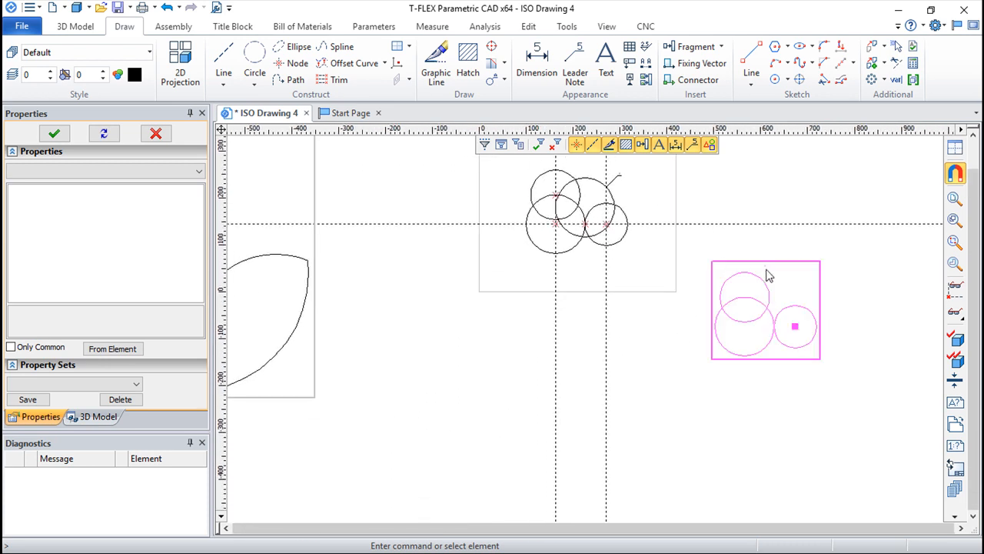
{"action": "double_click", "coordinate": [765, 268]}
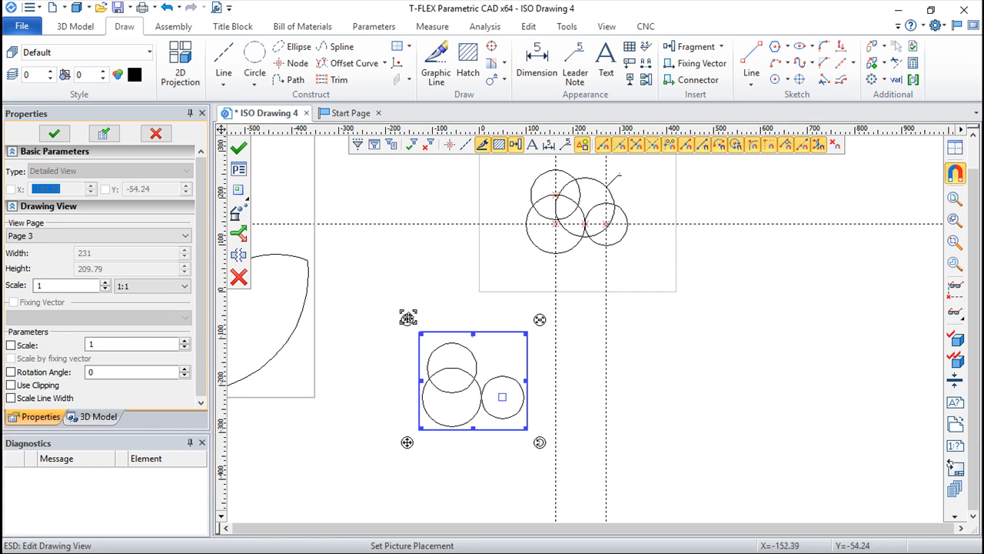
{"action": "left_click_drag", "start_coordinate": [407, 317], "coordinate": [373, 292]}
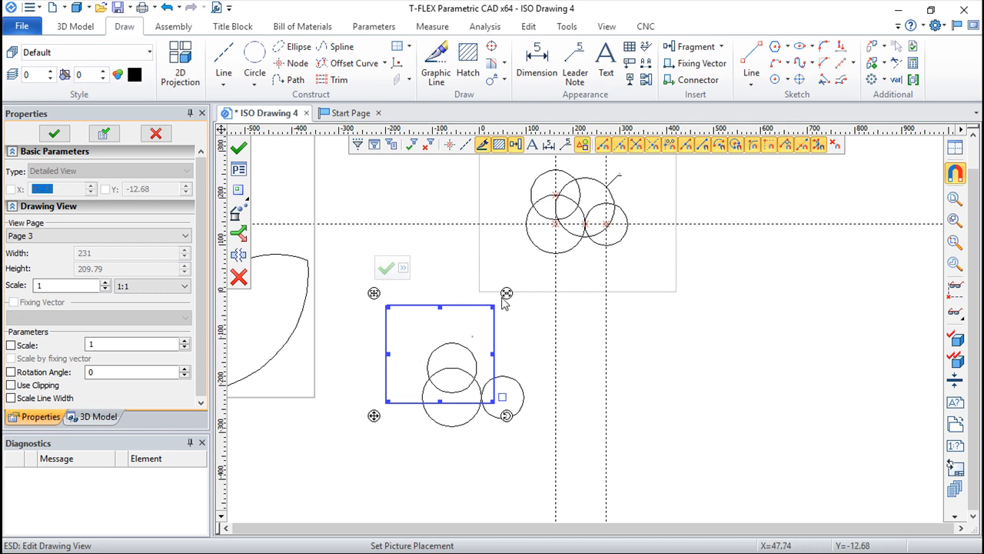
{"action": "left_click_drag", "start_coordinate": [505, 292], "coordinate": [486, 274]}
{"action": "mouse_move", "coordinate": [504, 415]}
{"action": "left_mouse_down"}
{"action": "mouse_move", "coordinate": [512, 397]}
{"action": "mouse_move", "coordinate": [507, 416]}
{"action": "left_mouse_up"}
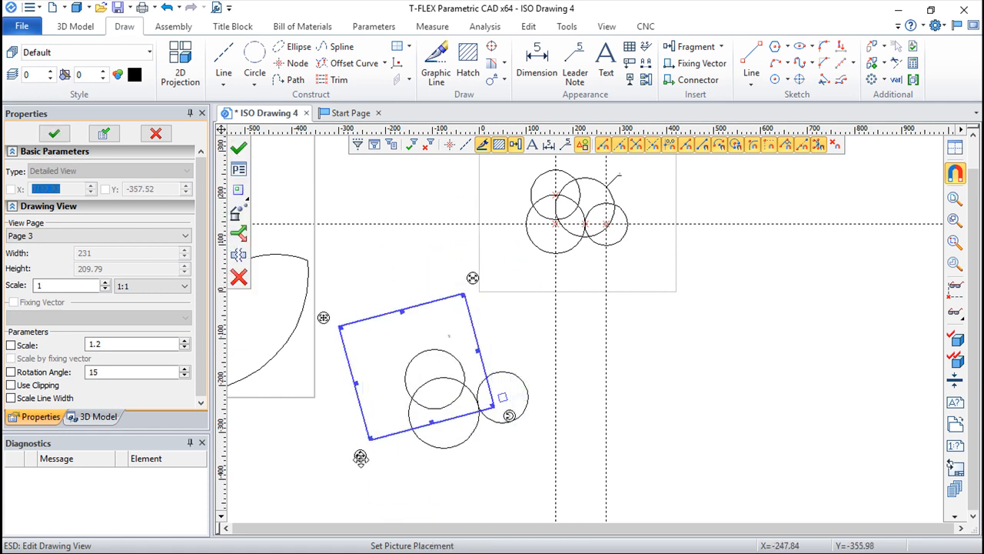
Move the rotated detailed view below and to the right of the sheet and accept the edit
{"action": "left_click", "coordinate": [361, 455]}
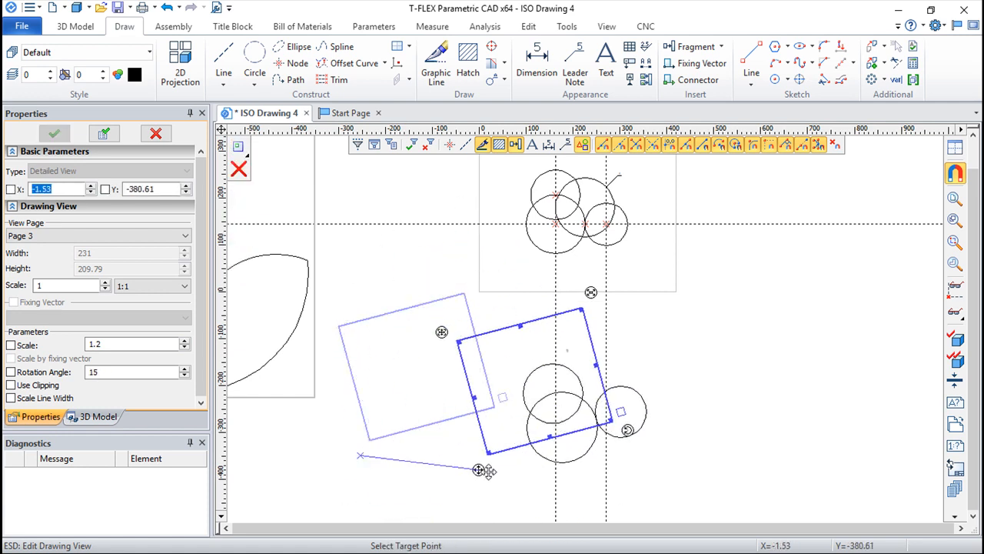
{"action": "left_click", "coordinate": [609, 471]}
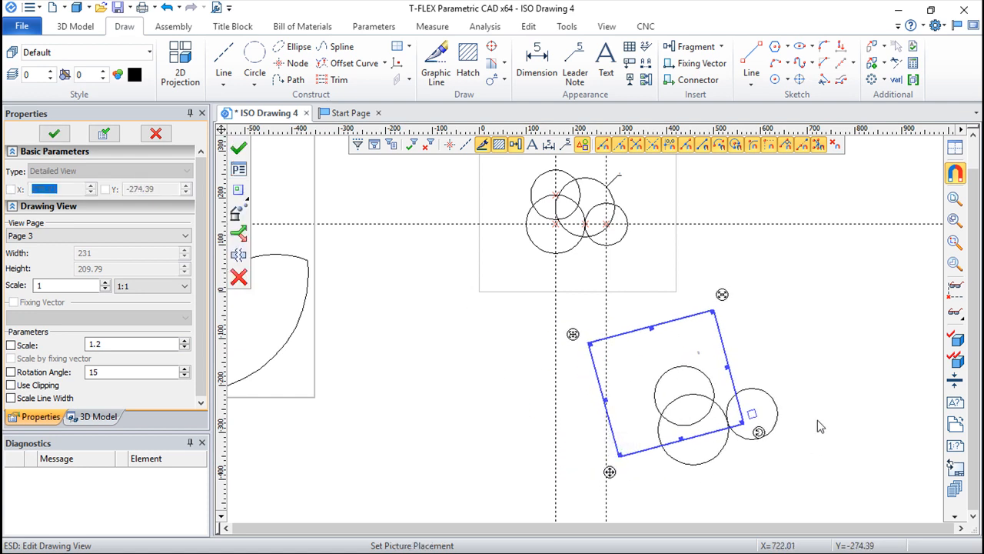
{"action": "left_click", "coordinate": [238, 148]}
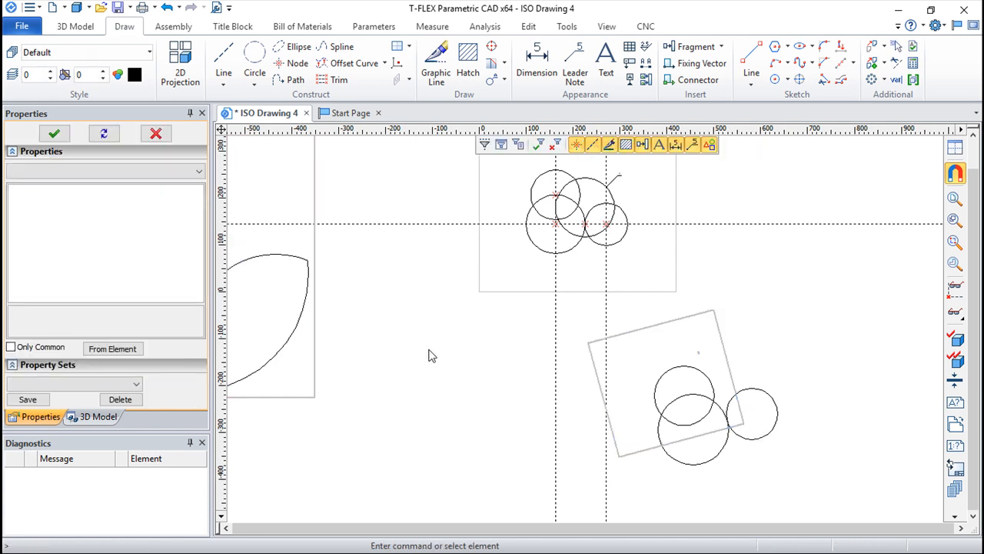
Start inserting a picture and review its file source, fixing mode, placement and background options
{"action": "scroll", "coordinate": [500, 391], "scroll_direction": "down", "scroll_amount": 3}
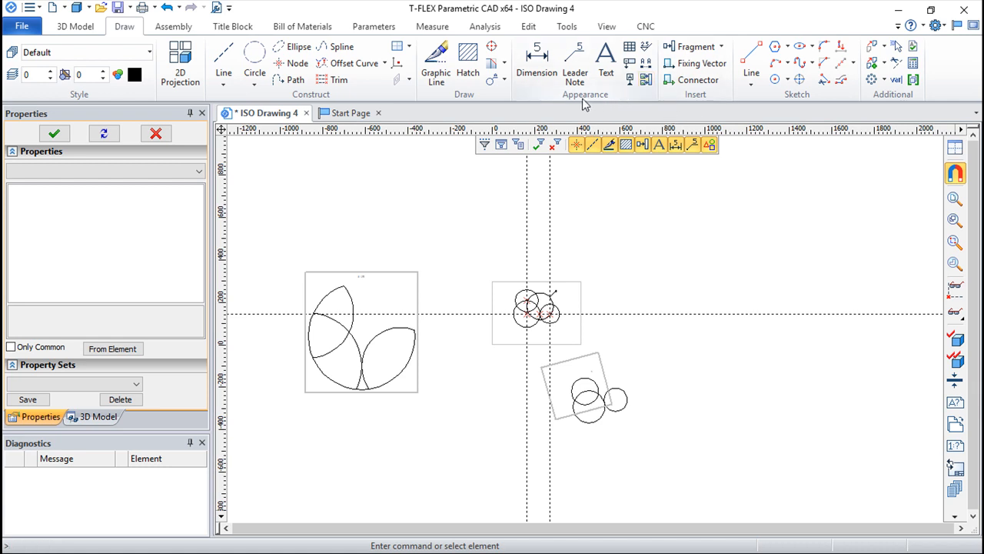
{"action": "left_click", "coordinate": [646, 80]}
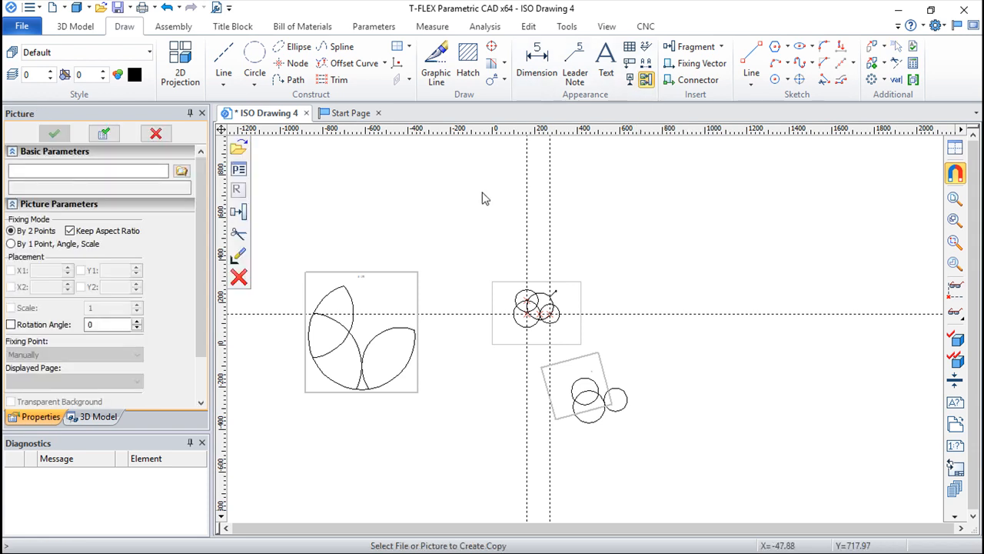
{"action": "scroll", "coordinate": [198, 279], "scroll_direction": "down", "scroll_amount": 3}
{"action": "left_click_drag", "start_coordinate": [198, 273], "coordinate": [198, 228]}
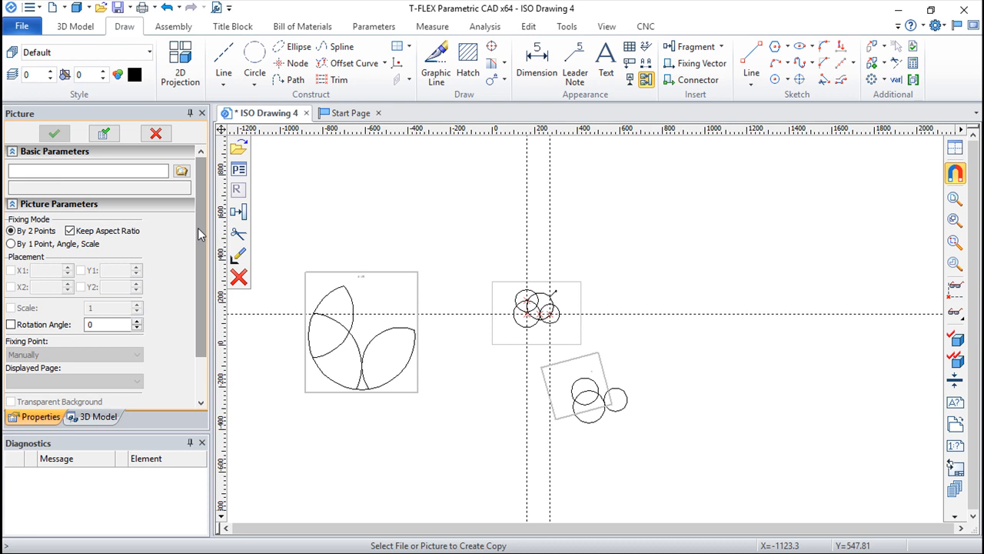
{"action": "left_click", "coordinate": [180, 170]}
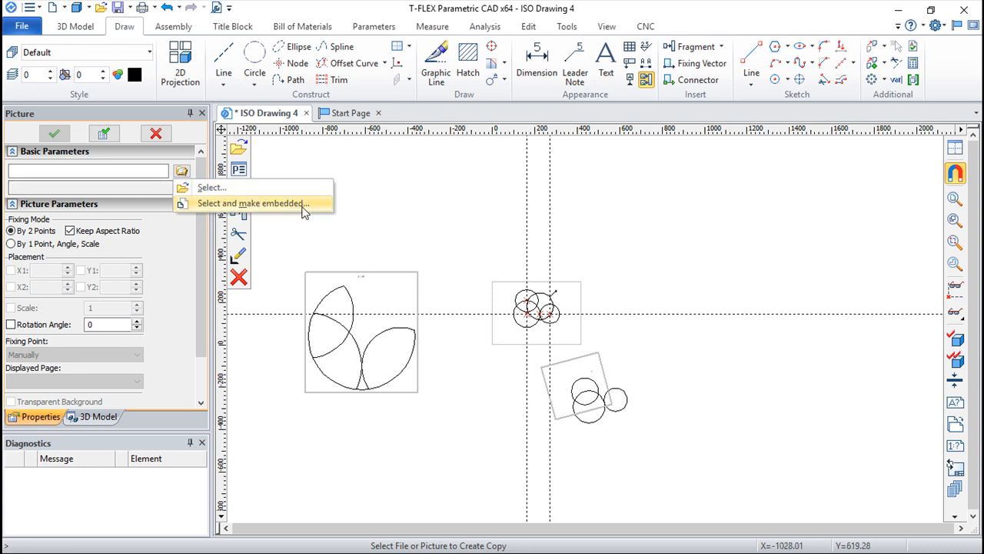
{"action": "left_click", "coordinate": [170, 262]}
{"action": "left_click_drag", "start_coordinate": [200, 249], "coordinate": [201, 288]}
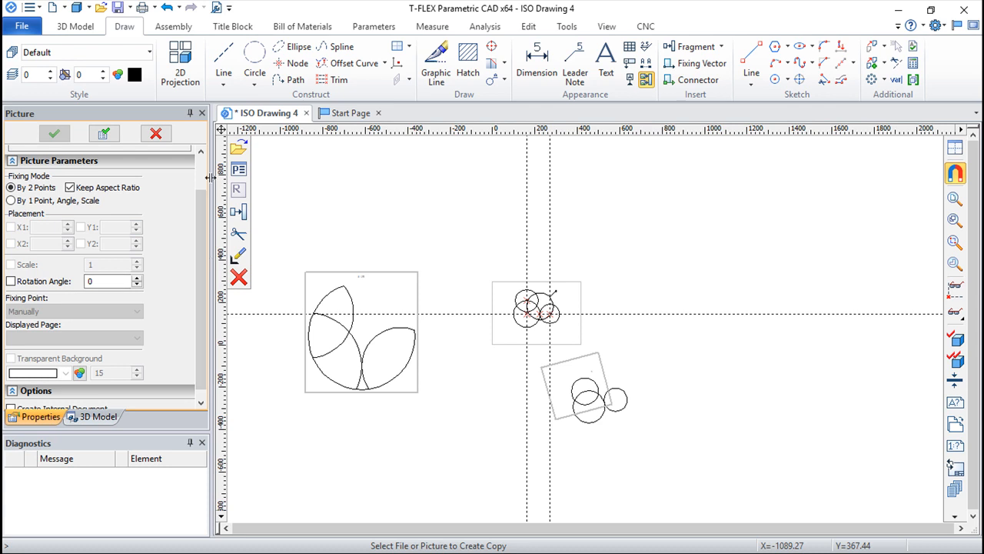
Choose the tractor1 image from the desktop folder as the picture to insert
{"action": "left_click", "coordinate": [239, 148]}
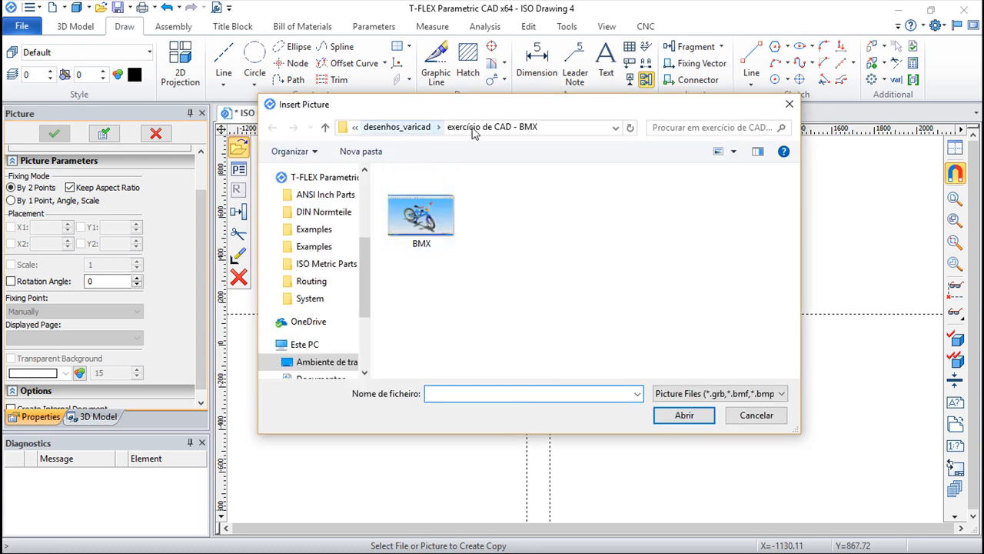
{"action": "left_click_drag", "start_coordinate": [369, 263], "coordinate": [285, 215]}
{"action": "left_click", "coordinate": [323, 200]}
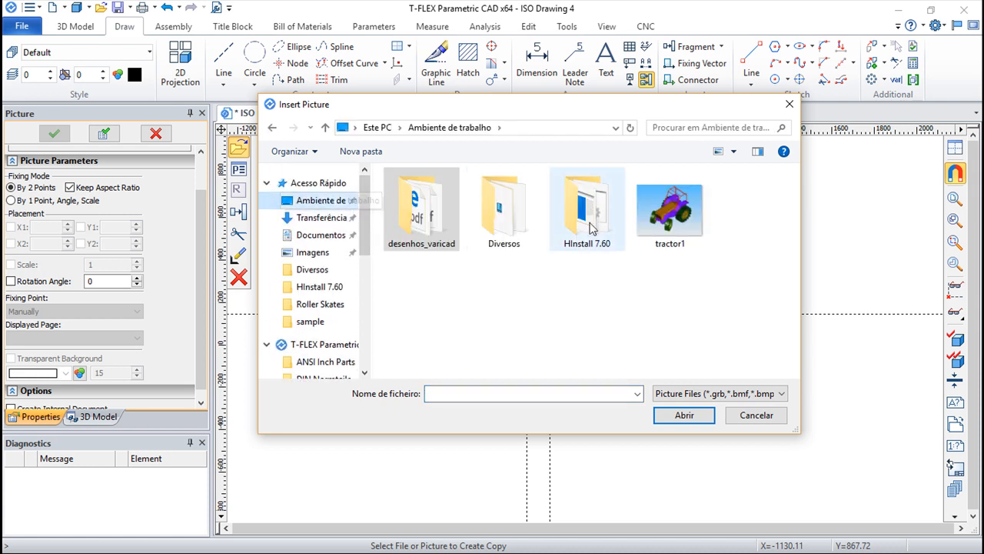
{"action": "left_click", "coordinate": [674, 219]}
{"action": "left_click", "coordinate": [692, 416]}
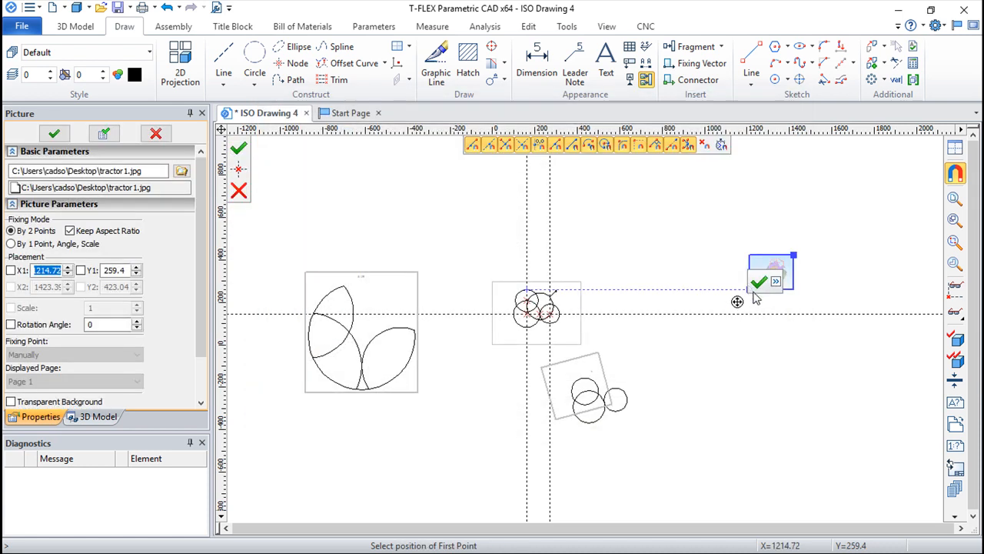
Place the tractor picture by two points above and right of the sheet, starting at about X 796, Y 405
{"action": "left_click", "coordinate": [659, 256]}
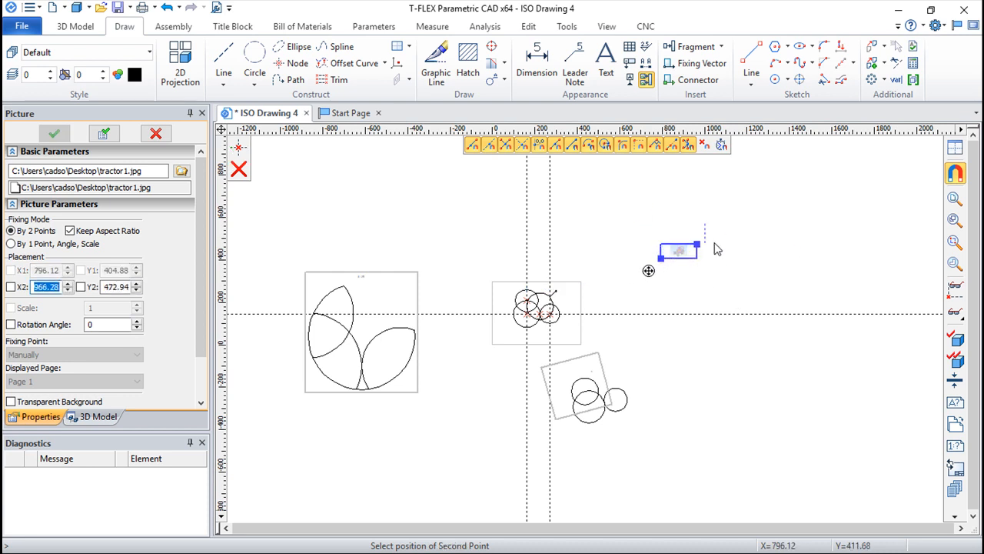
{"action": "scroll", "coordinate": [831, 187], "scroll_direction": "down", "scroll_amount": 1}
{"action": "middle_click_drag", "start_coordinate": [833, 198], "coordinate": [705, 349]}
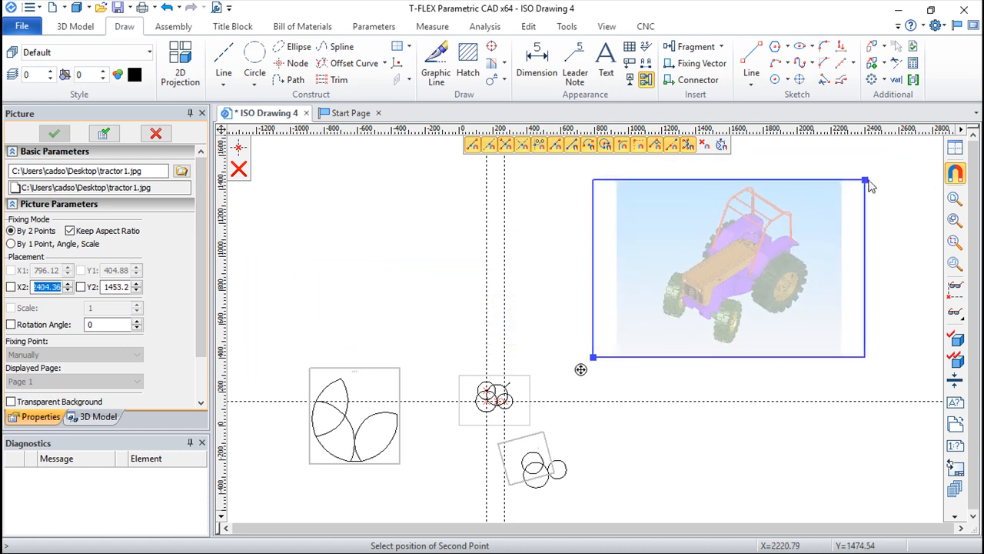
{"action": "left_click", "coordinate": [871, 191]}
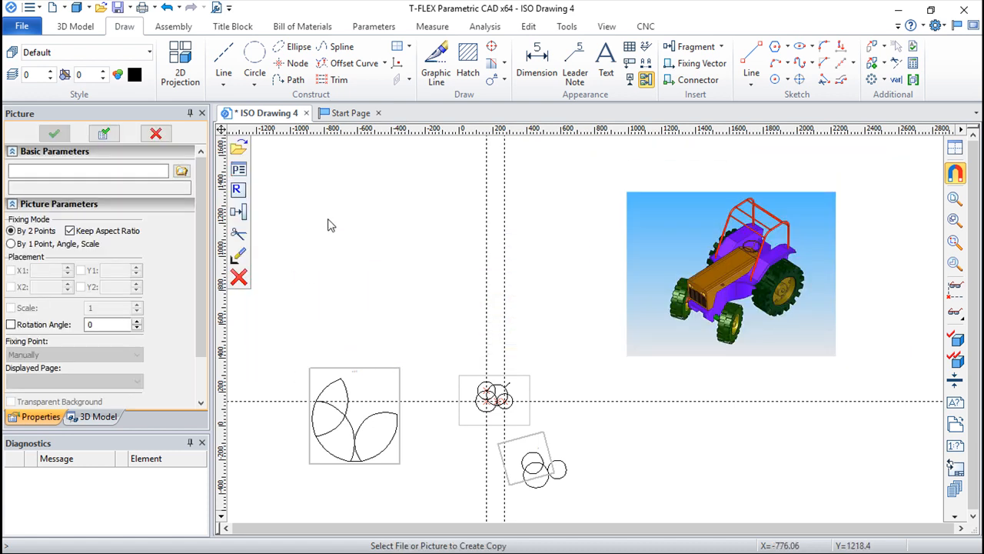
Place a second copy of the tractor picture above the sheet and captioned detail view, starting at about X -746, Y 535, and end picture insertion
{"action": "left_click", "coordinate": [625, 363]}
{"action": "left_click", "coordinate": [321, 347]}
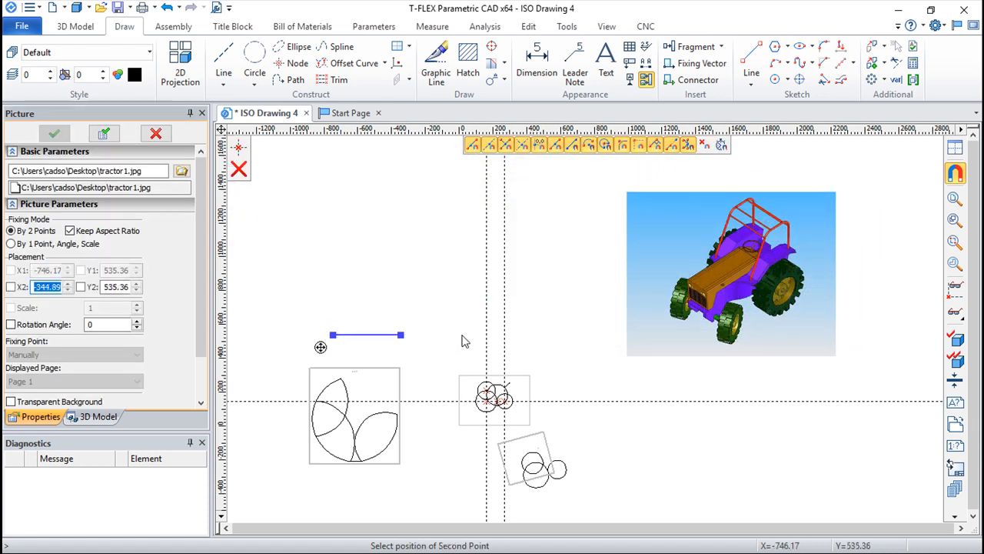
{"action": "left_click", "coordinate": [559, 164]}
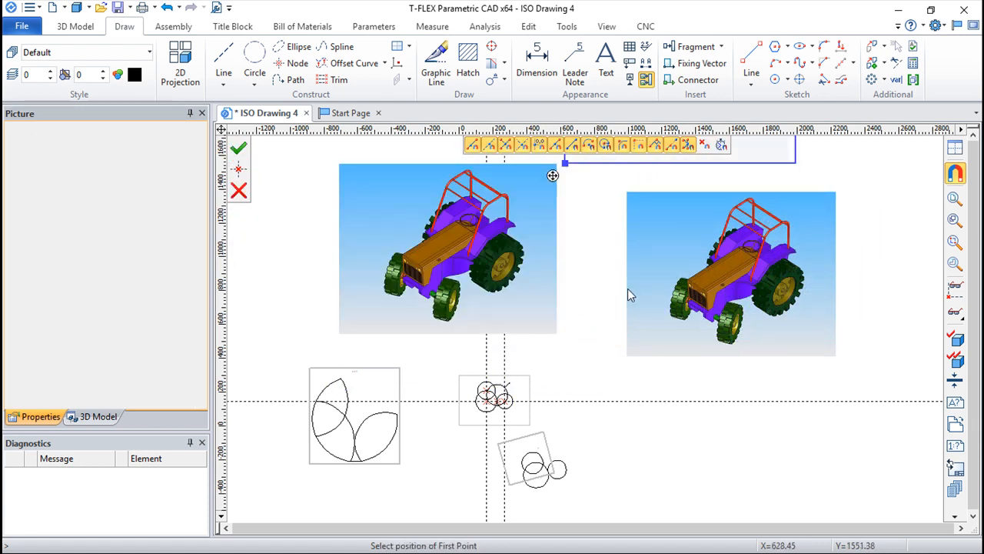
{"action": "key", "text": "Escape"}
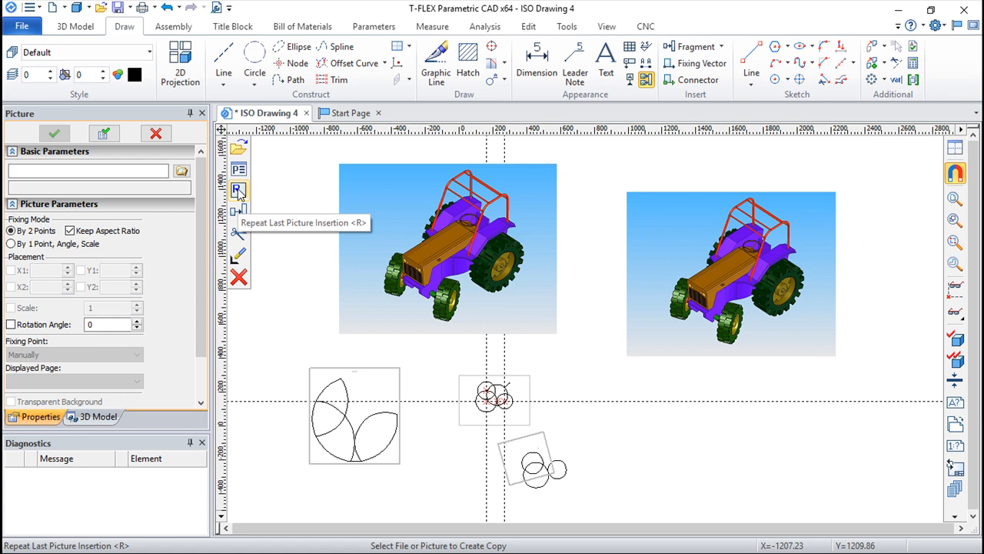
{"action": "left_click", "coordinate": [239, 235]}
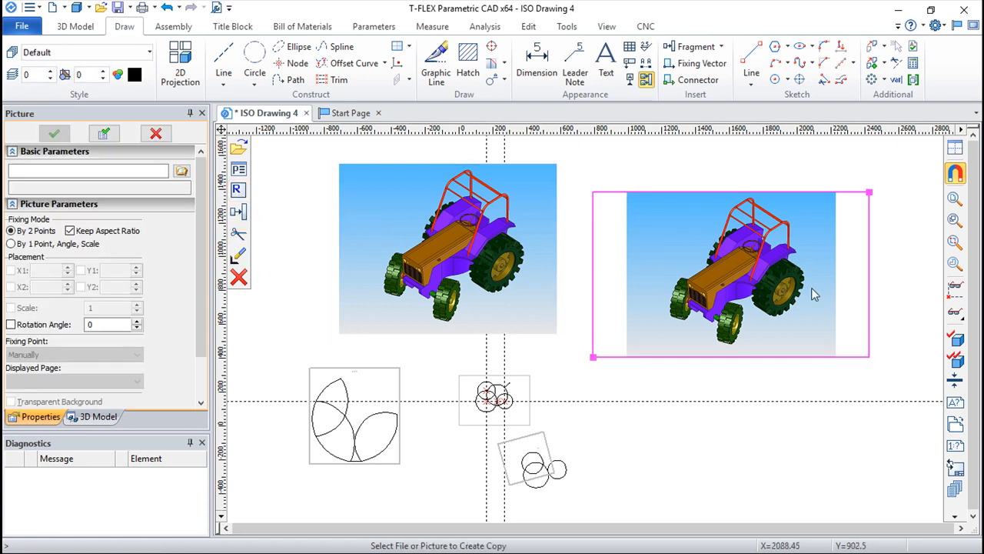
{"action": "scroll", "coordinate": [867, 327], "scroll_direction": "down", "scroll_amount": 1}
{"action": "mouse_move", "coordinate": [884, 307]}
{"action": "middle_mouse_down"}
{"action": "mouse_move", "coordinate": [736, 297]}
{"action": "mouse_move", "coordinate": [709, 284]}
{"action": "middle_mouse_up"}
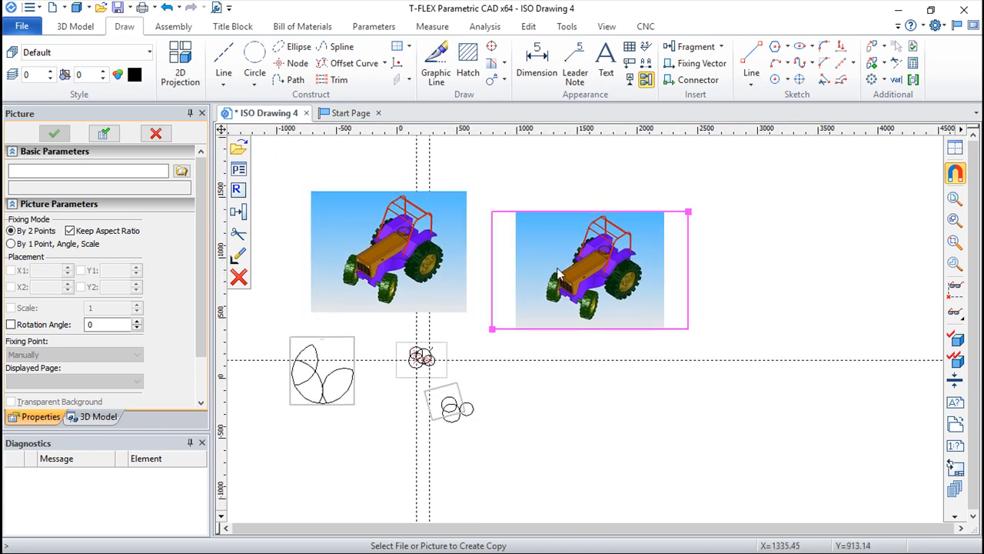
{"action": "left_click", "coordinate": [238, 278]}
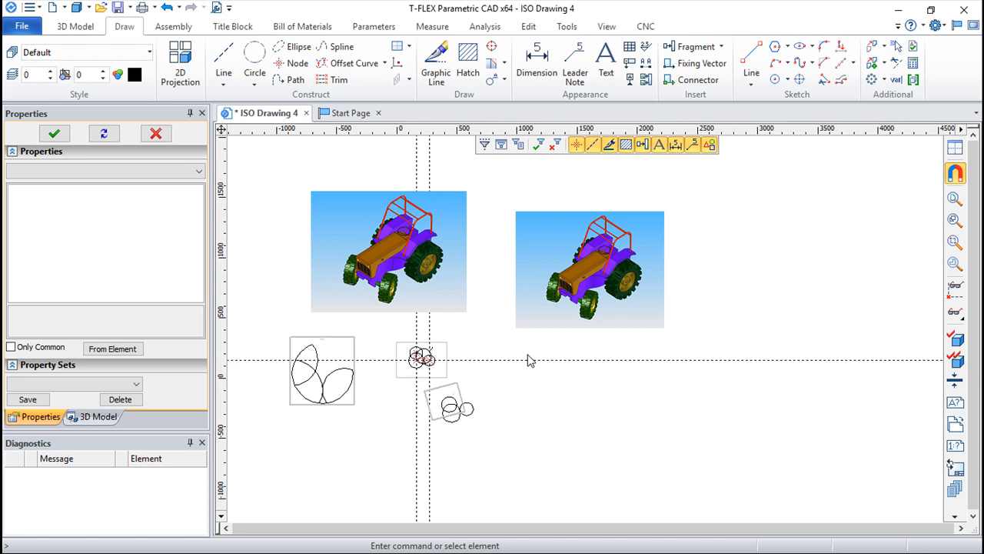
Create a group of elements from the right circle and the large lower-left circle on the sheet
{"action": "scroll", "coordinate": [580, 402], "scroll_direction": "up", "scroll_amount": 1}
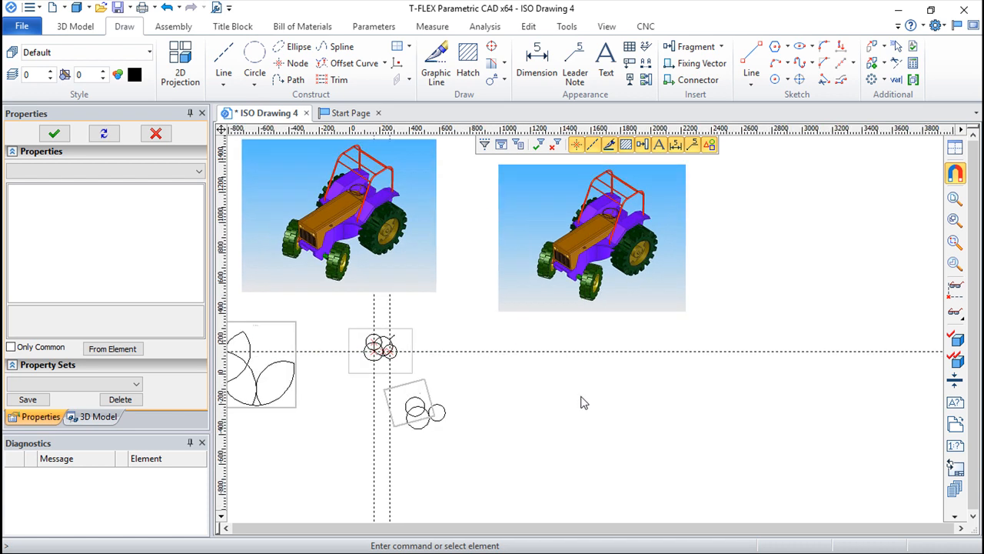
{"action": "scroll", "coordinate": [553, 398], "scroll_direction": "up", "scroll_amount": 4}
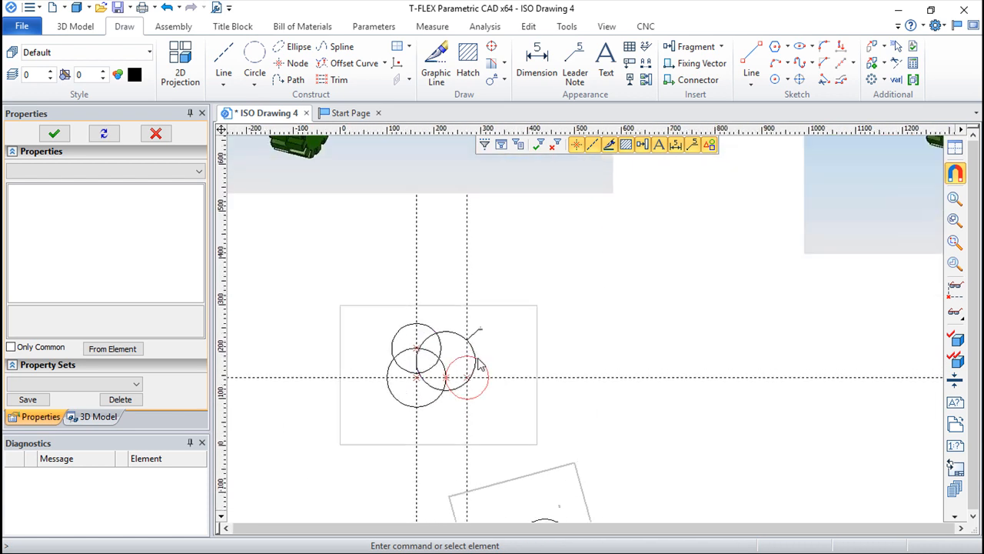
{"action": "mouse_move", "coordinate": [579, 342]}
{"action": "middle_mouse_down"}
{"action": "mouse_move", "coordinate": [700, 299]}
{"action": "mouse_move", "coordinate": [706, 245]}
{"action": "middle_mouse_up"}
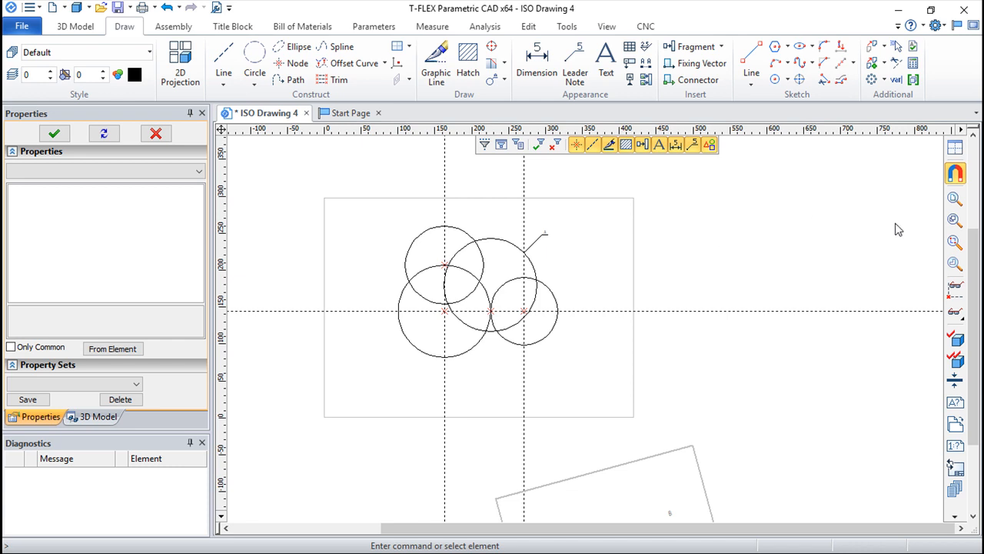
{"action": "left_click", "coordinate": [913, 80]}
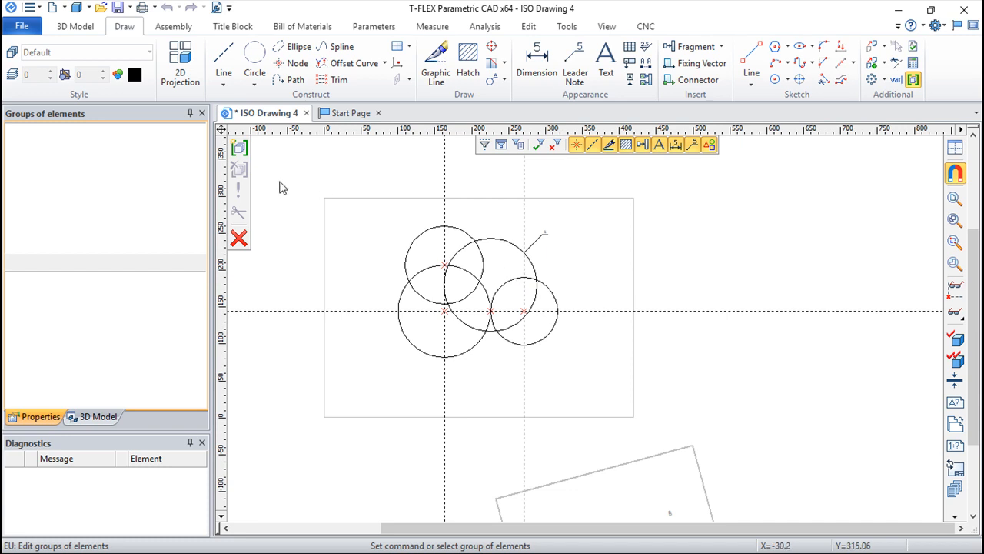
{"action": "left_click", "coordinate": [239, 148]}
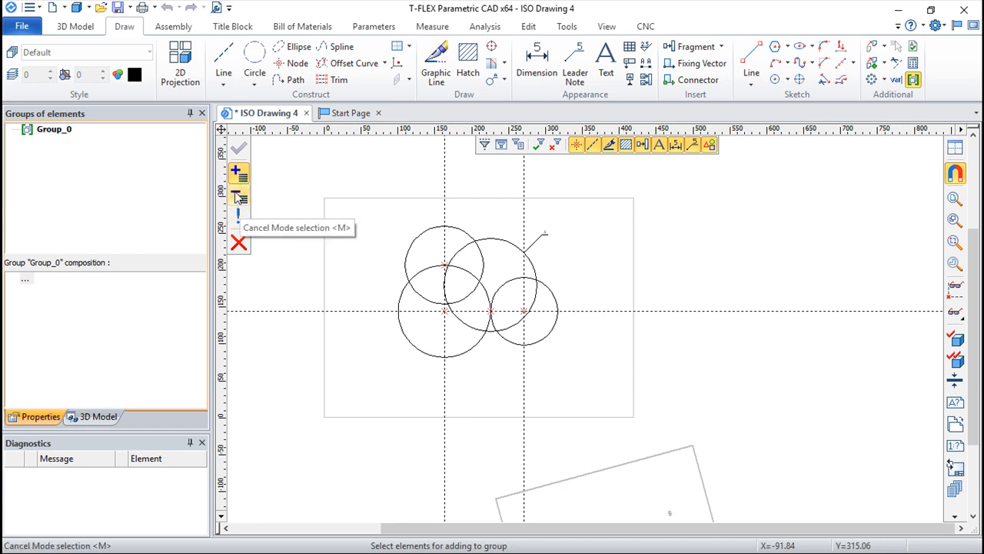
{"action": "left_click", "coordinate": [554, 301]}
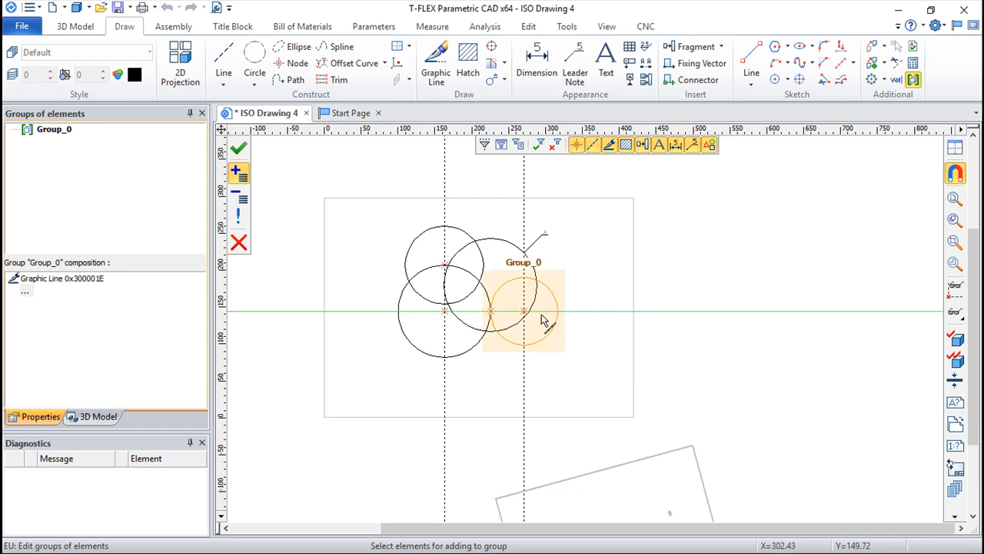
{"action": "left_click", "coordinate": [473, 351]}
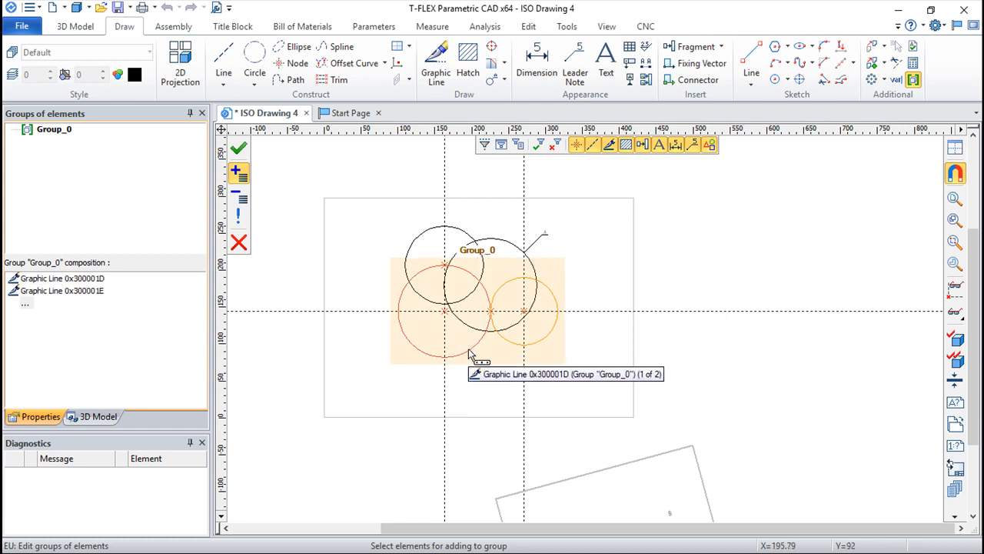
{"action": "left_click", "coordinate": [239, 149]}
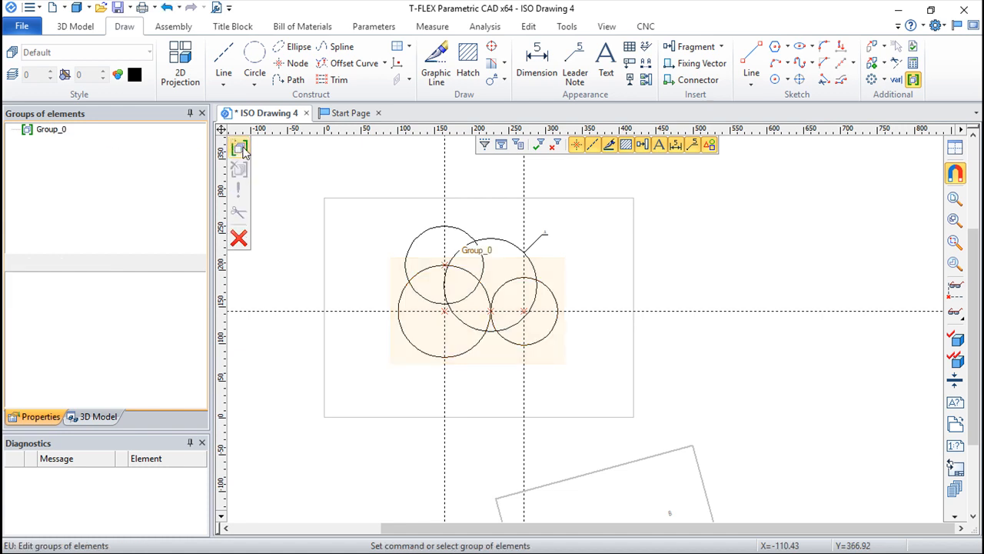
Rename the group of the two lower circles as cadsoft and finish editing groups
{"action": "left_click", "coordinate": [45, 134]}
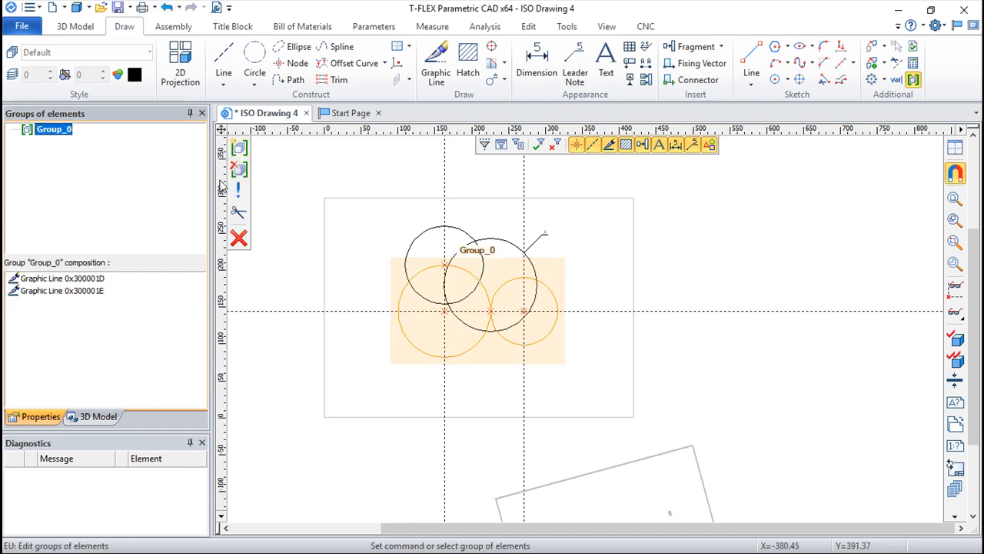
{"action": "left_click", "coordinate": [241, 192]}
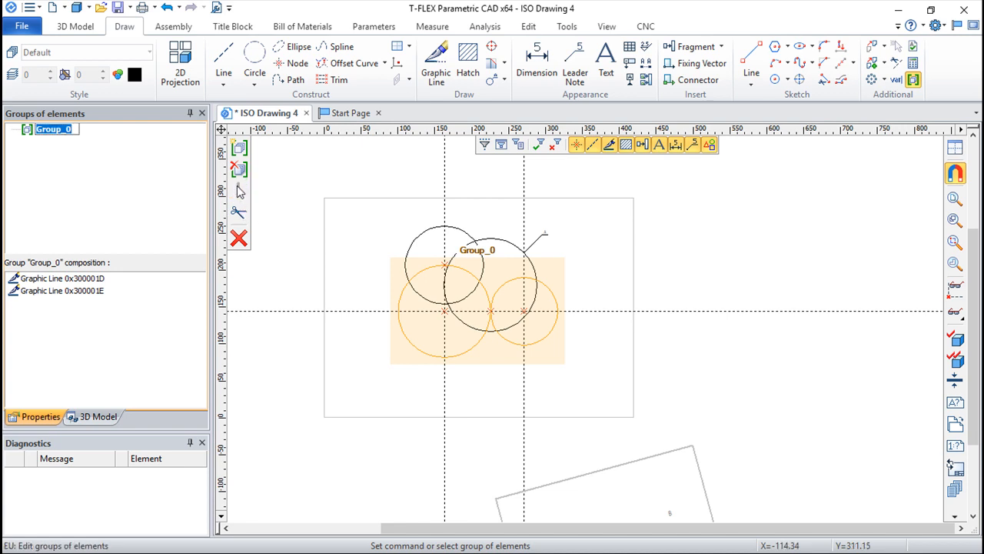
{"action": "type", "text": "cadsoft"}
{"action": "key", "text": "Return"}
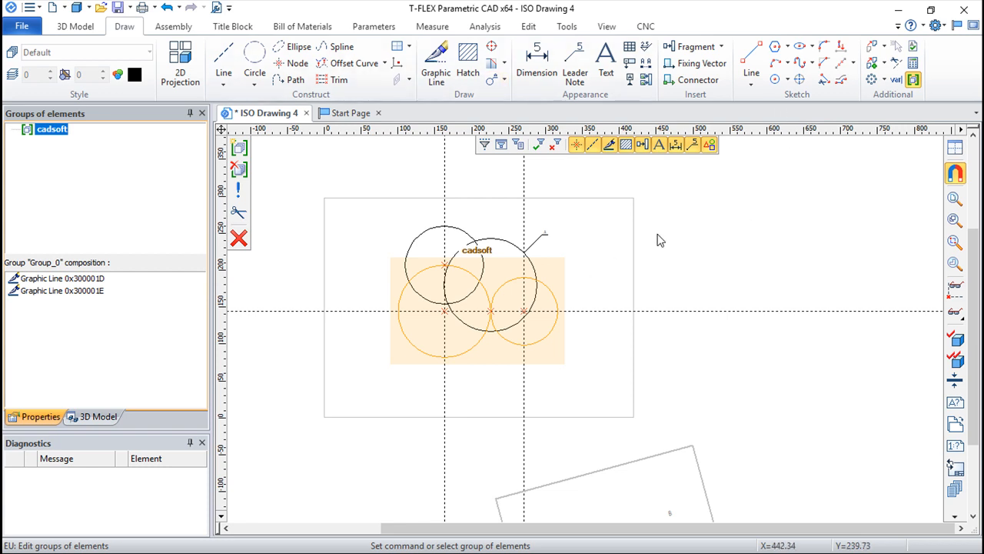
{"action": "key", "text": "Escape"}
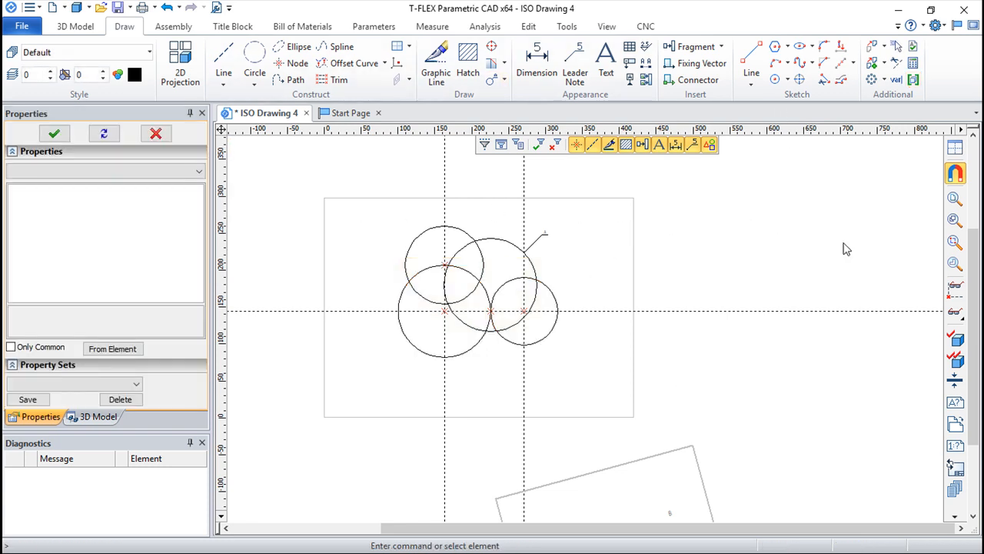
Copy the cadsoft group with translation from a base point at about X 226, Y 50 to the empty area right of the sheet
{"action": "left_click", "coordinate": [548, 344]}
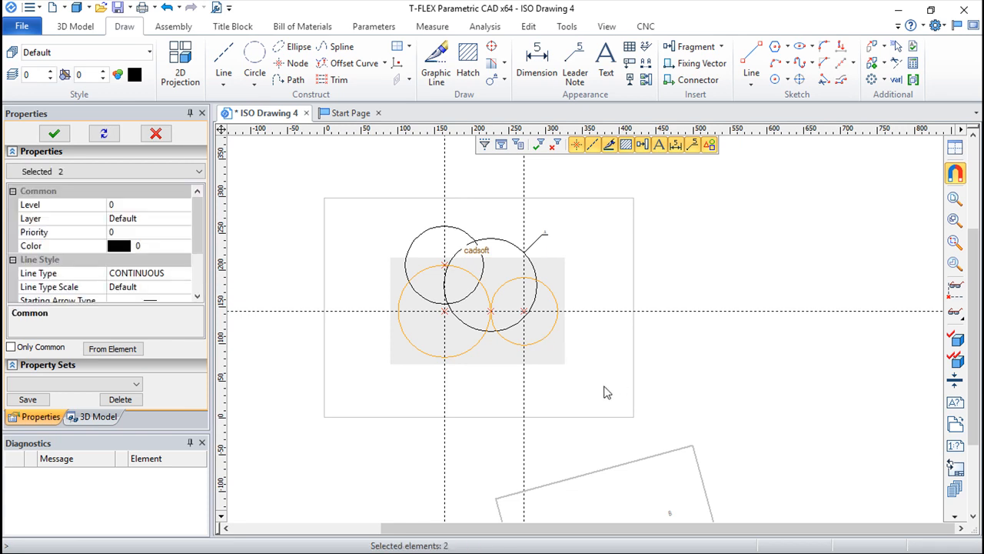
{"action": "left_click_drag", "start_coordinate": [199, 226], "coordinate": [197, 219]}
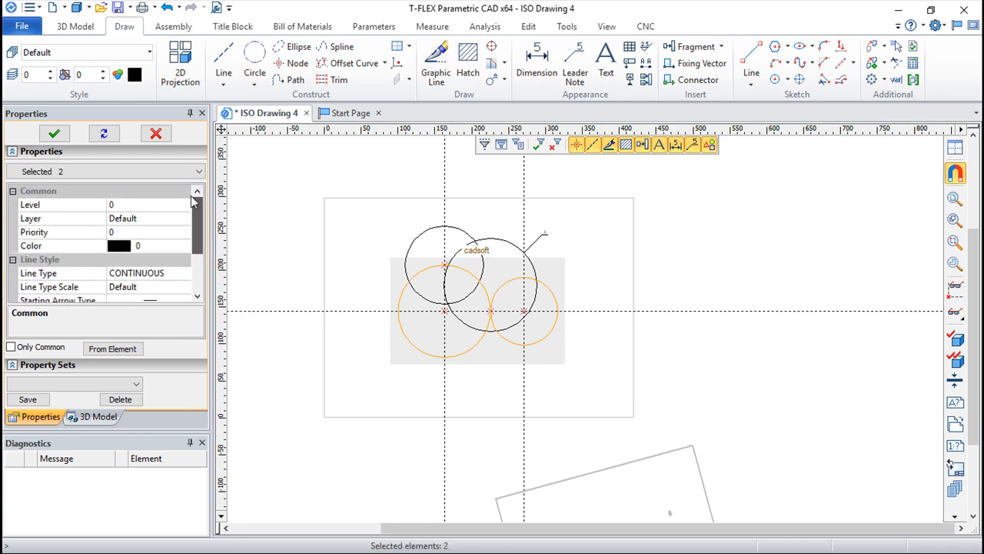
{"action": "left_click", "coordinate": [874, 66]}
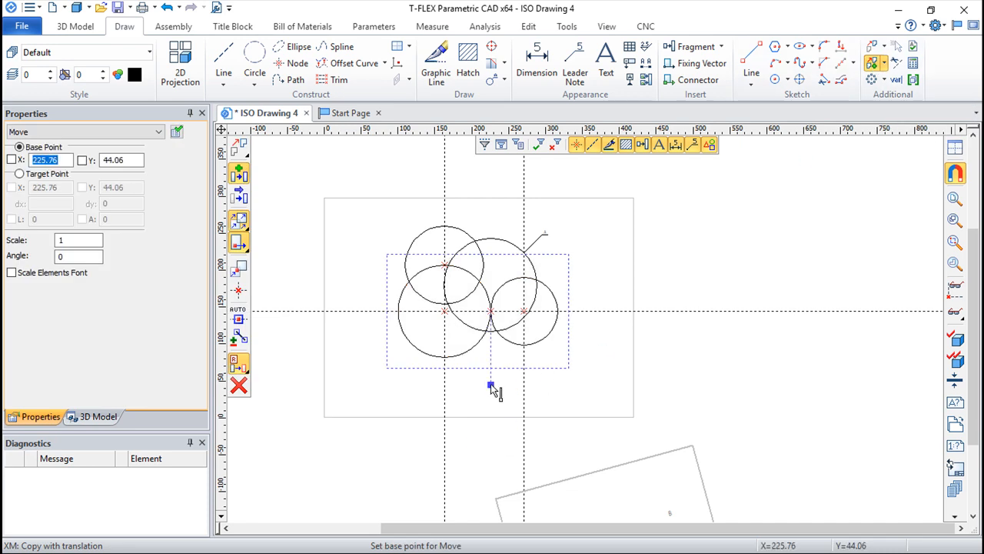
{"action": "left_click", "coordinate": [491, 381]}
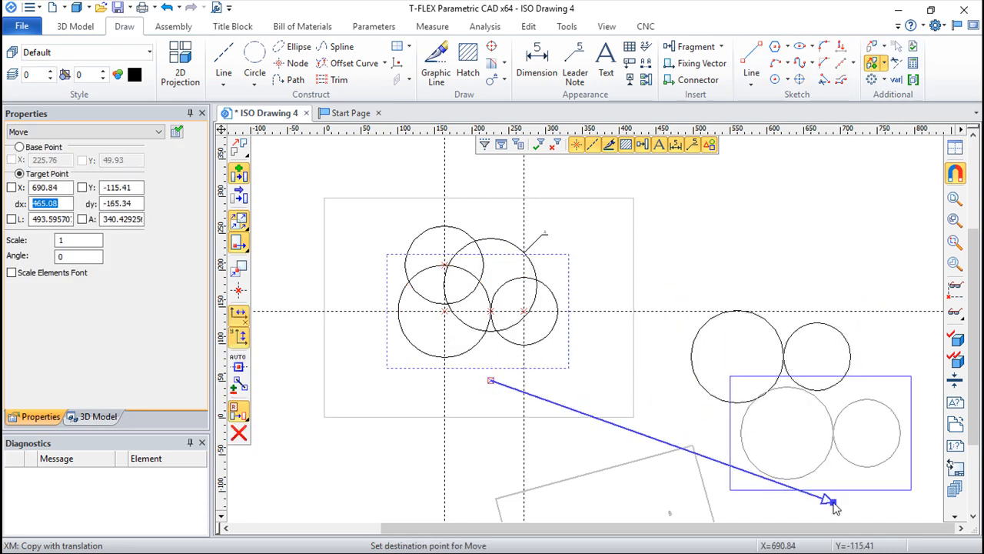
{"action": "left_click", "coordinate": [849, 488]}
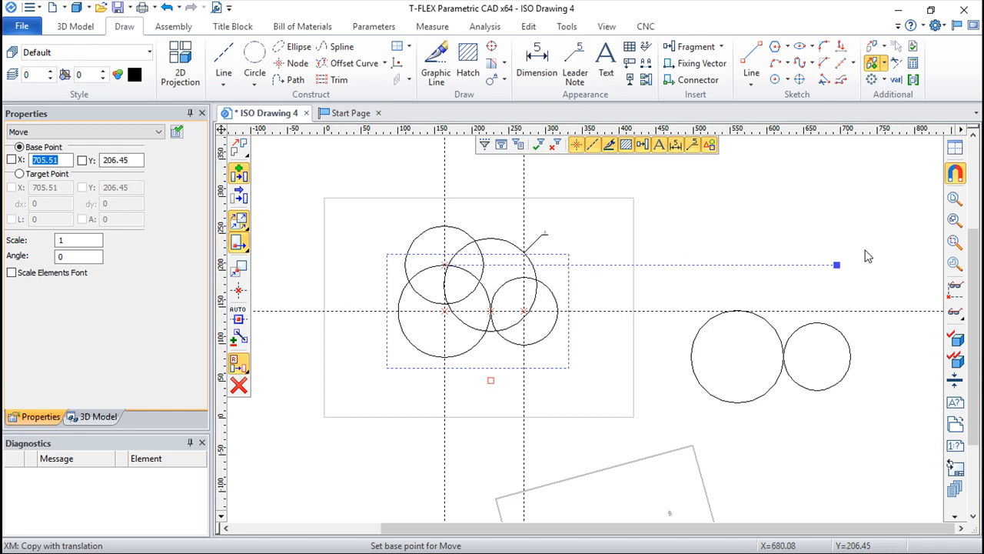
{"action": "left_click", "coordinate": [239, 384]}
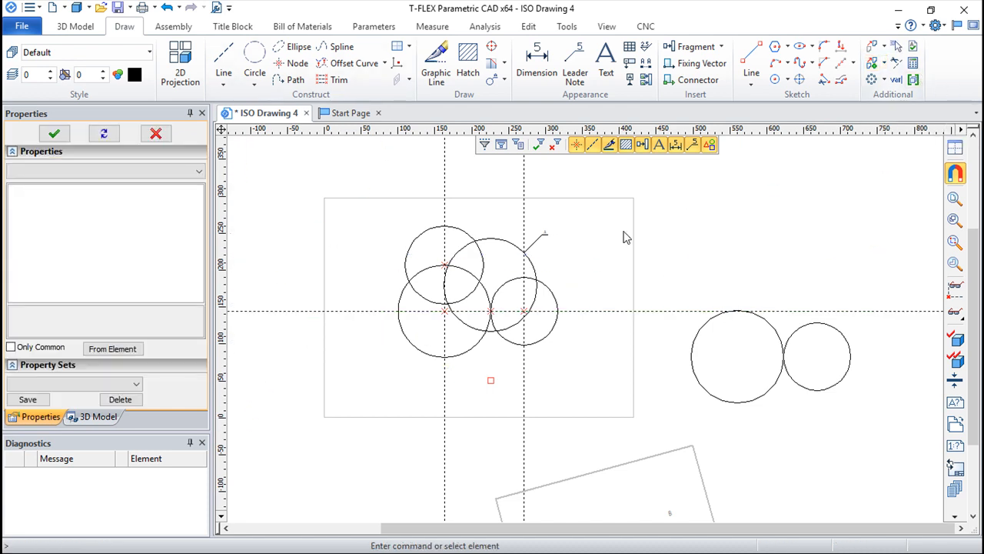
Add the upper-left circle on the sheet to the original cadsoft group
{"action": "left_click", "coordinate": [533, 346]}
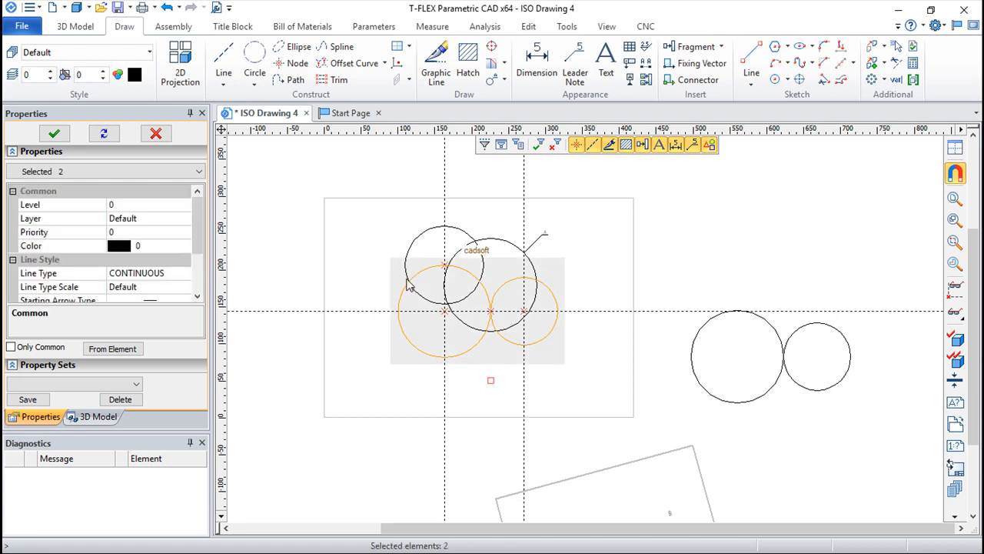
{"action": "left_click", "coordinate": [913, 79]}
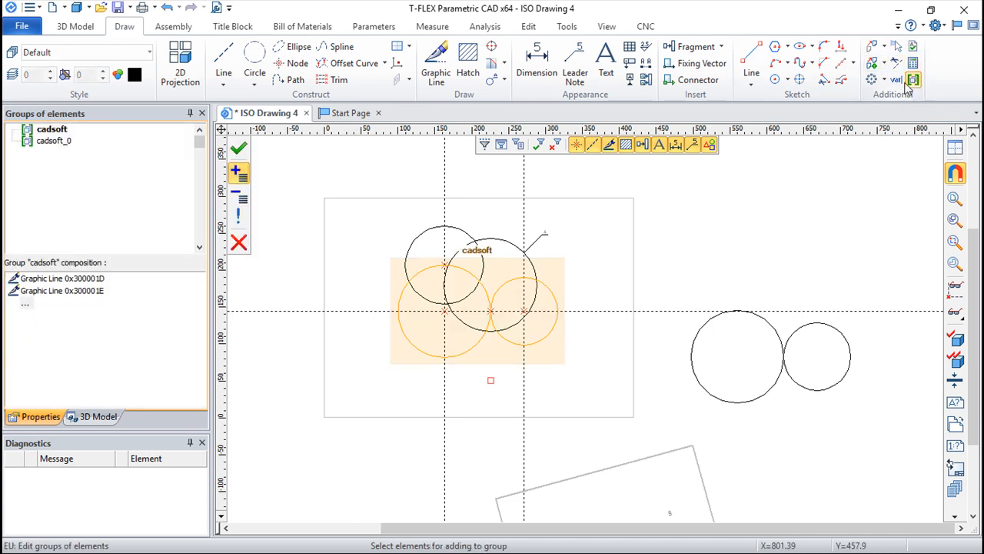
{"action": "left_click", "coordinate": [55, 133]}
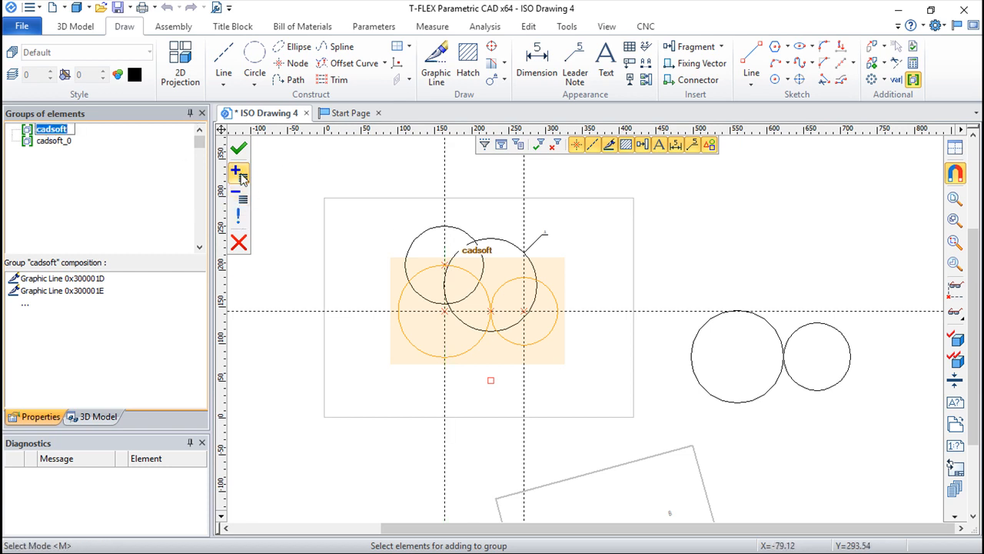
{"action": "left_click", "coordinate": [432, 233]}
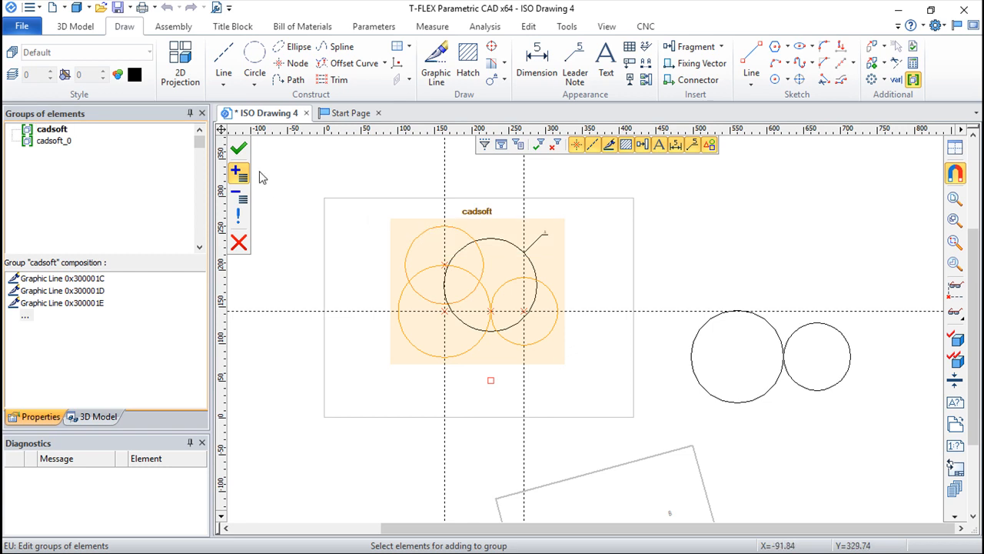
{"action": "left_click", "coordinate": [238, 148]}
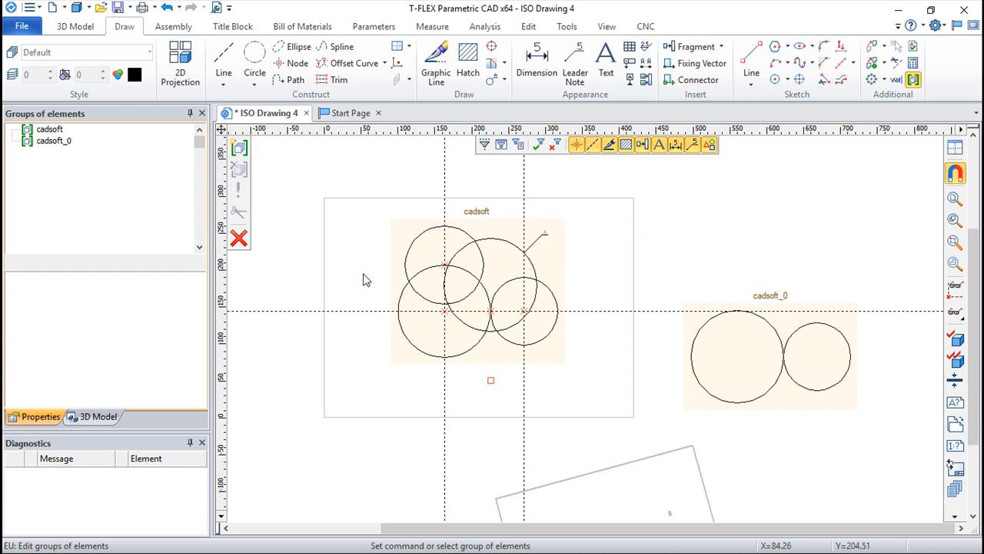
Cancel the grouping of the copied cadsoft_0 group right of the sheet
{"action": "left_click", "coordinate": [48, 142]}
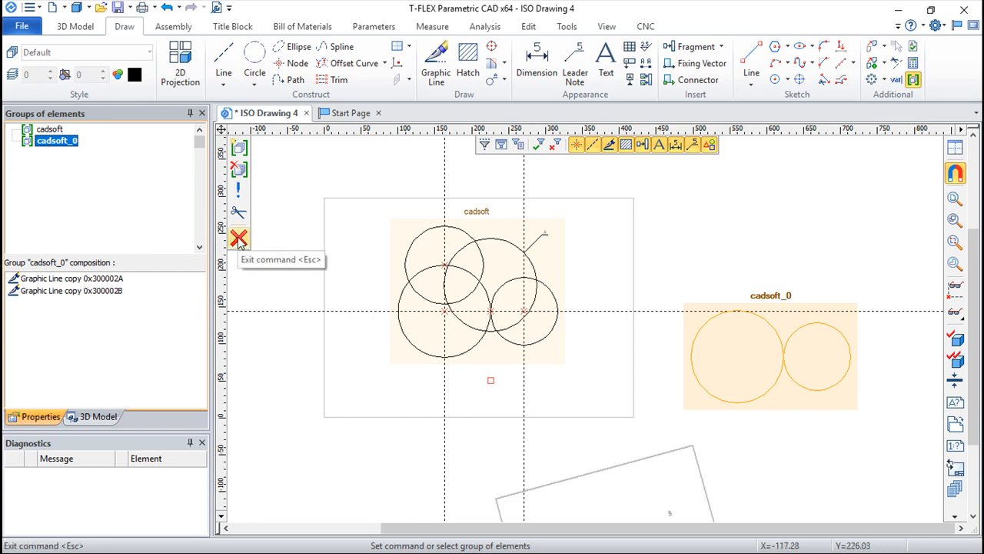
{"action": "left_click", "coordinate": [239, 172]}
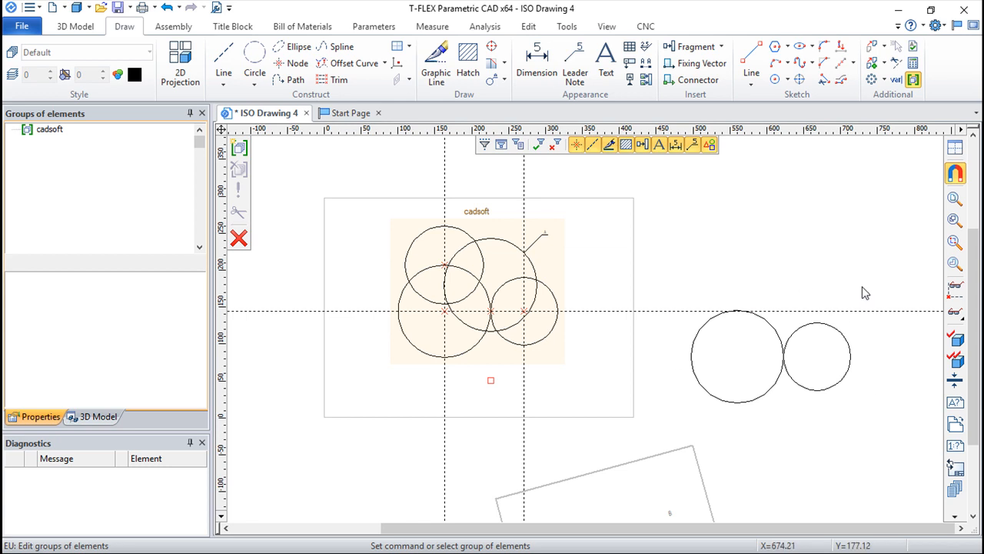